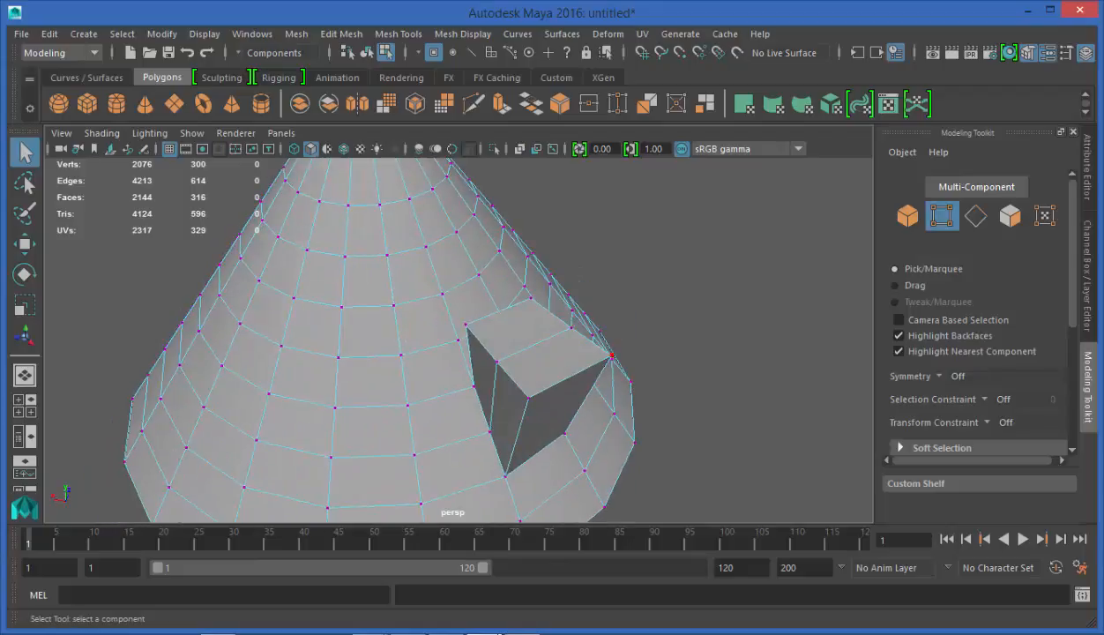
- Extrude the free front corner vertex of the box protruding from the cone roof
click(528, 398)
alt+middle_drag(528, 398, 433, 349)
alt+right_drag(432, 349, 486, 349)
scroll(977, 305, down, 5)
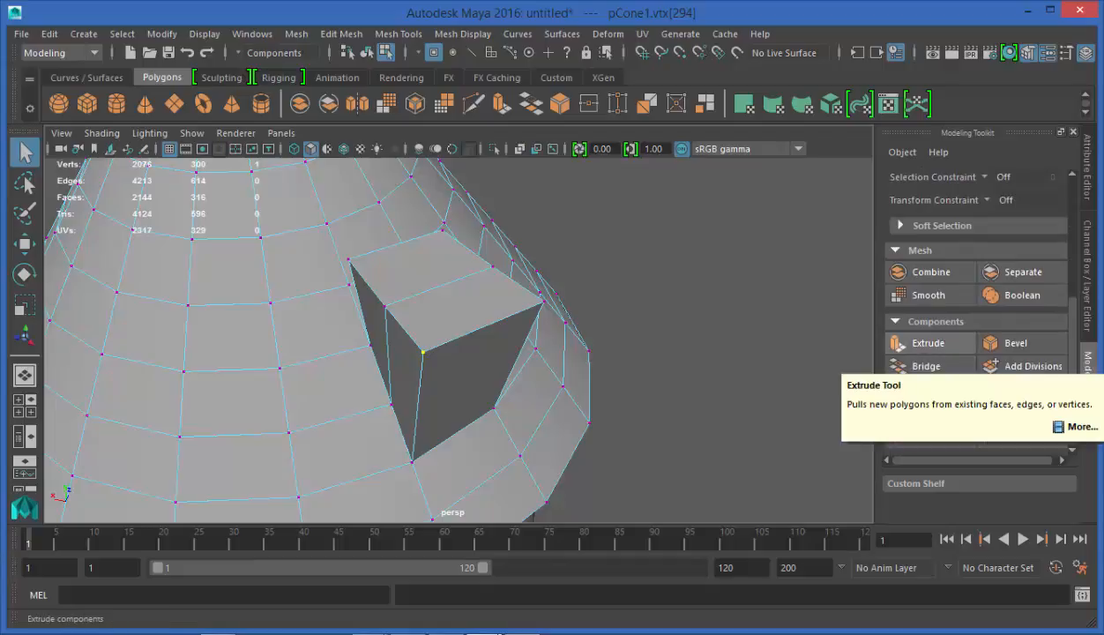
click(926, 344)
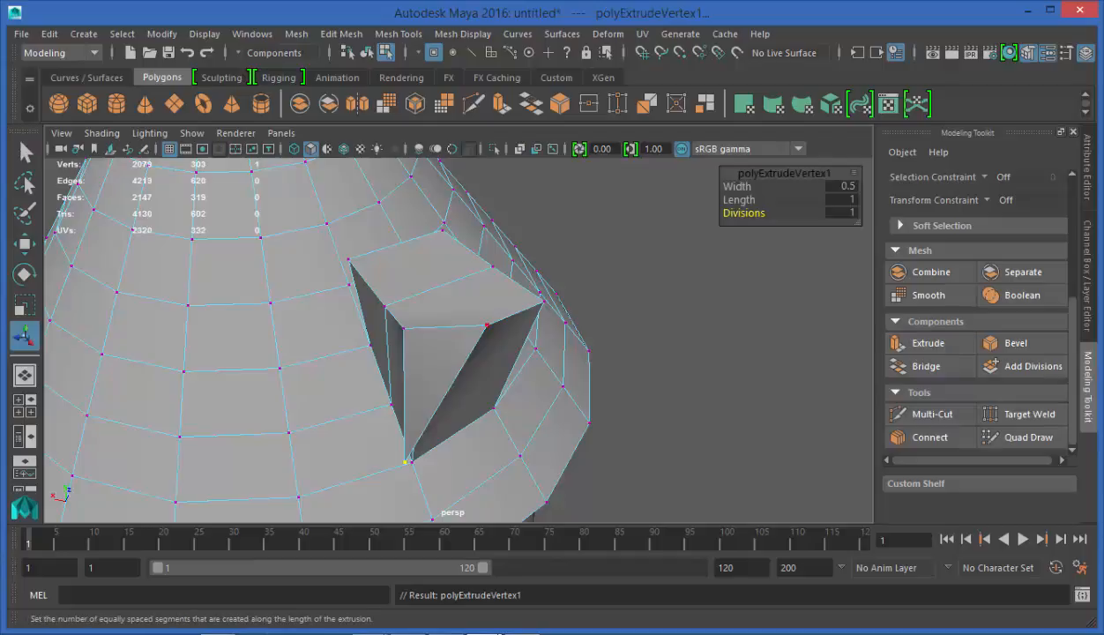
- Set the vertex extrusion's width to 0.5, length to 0.1 and divisions to 3
drag(737, 186, 713, 187)
alt+drag(564, 353, 533, 340)
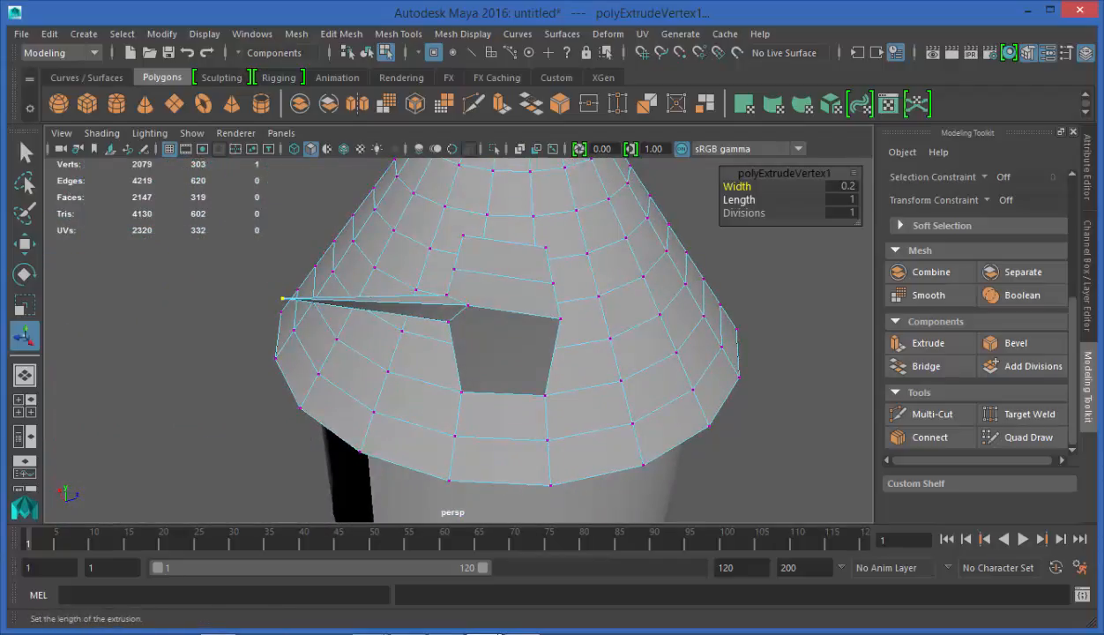
drag(739, 199, 769, 213)
click(744, 213)
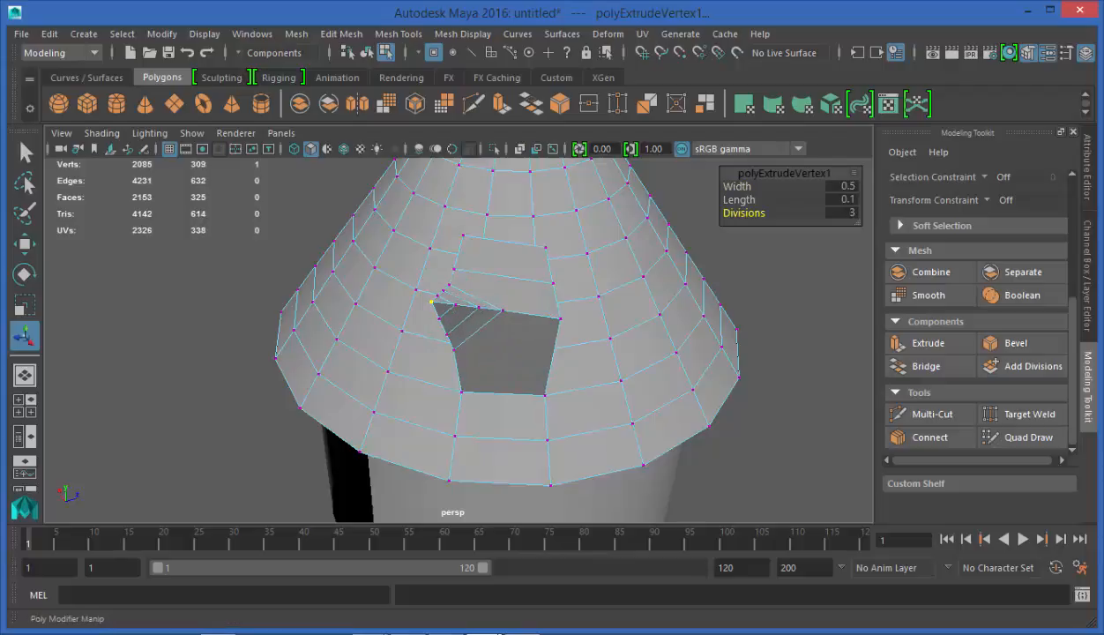
alt+drag(453, 351, 538, 379)
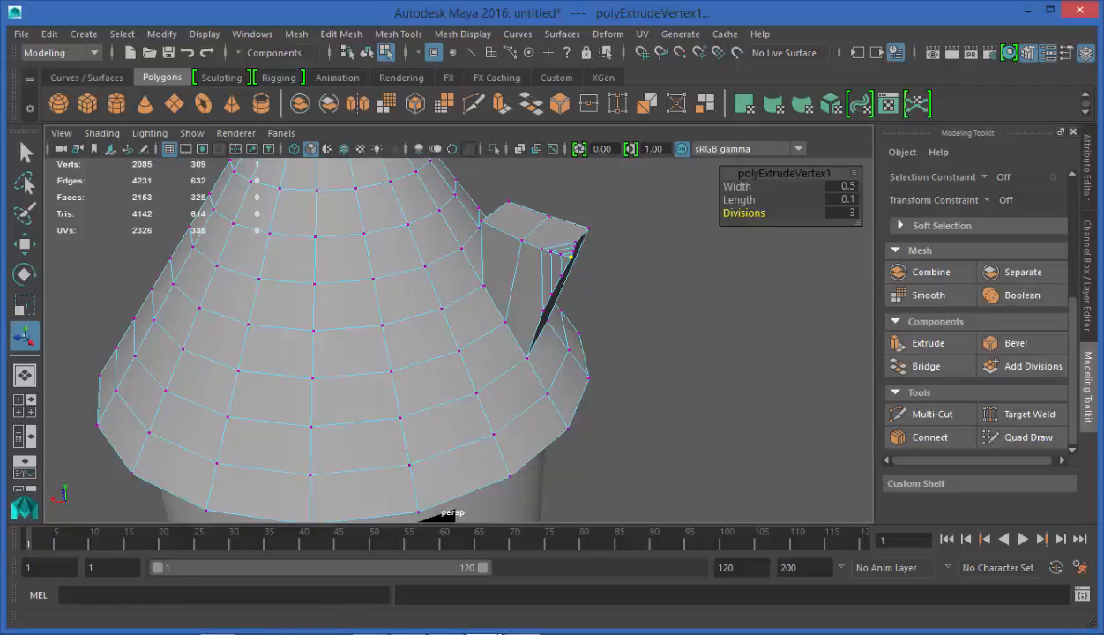
- Extrude the protruding box's top edge on the side facing away from the extruded vertex spike
scroll(977, 309, up, 4)
click(975, 216)
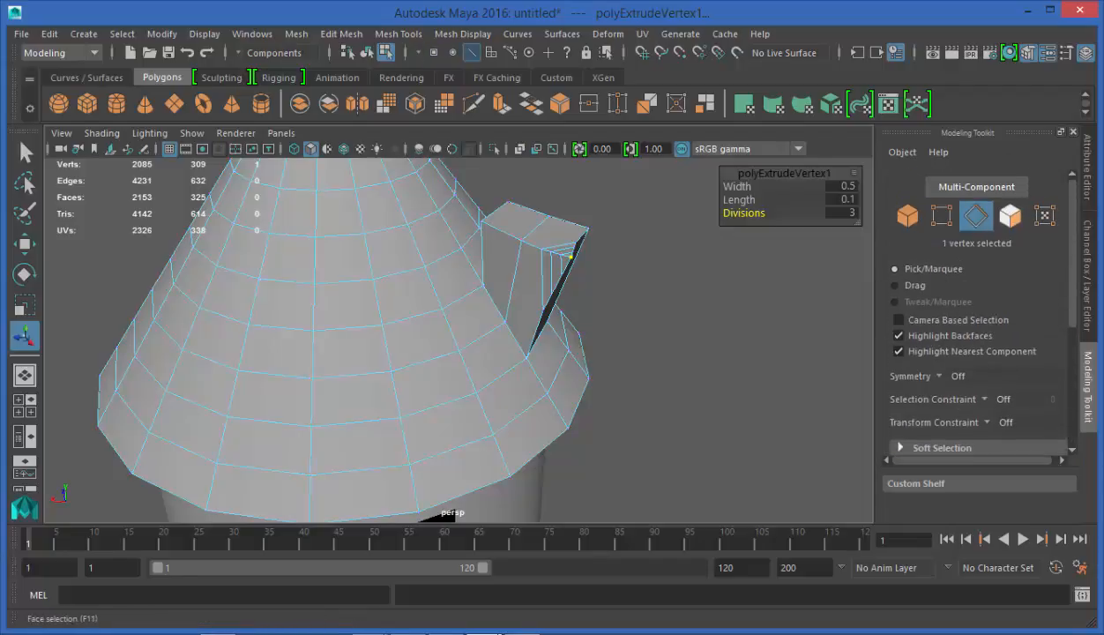
alt+drag(516, 339, 27, 378)
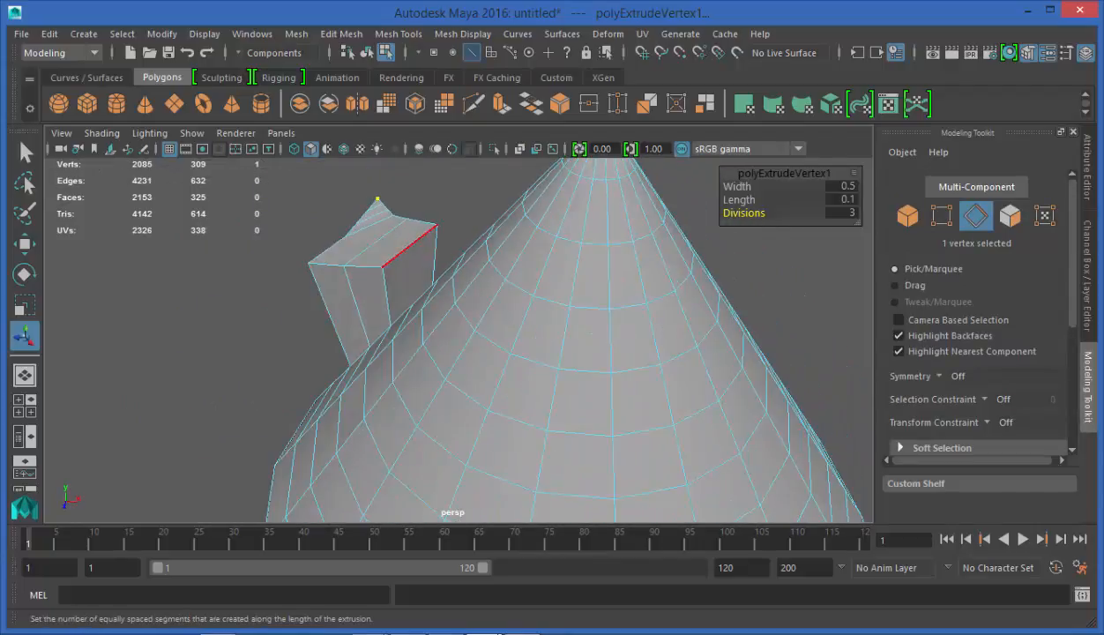
click(409, 246)
scroll(459, 339, up, 2)
alt+middle_drag(458, 339, 582, 397)
alt+drag(799, 353, 834, 380)
scroll(935, 379, down, 5)
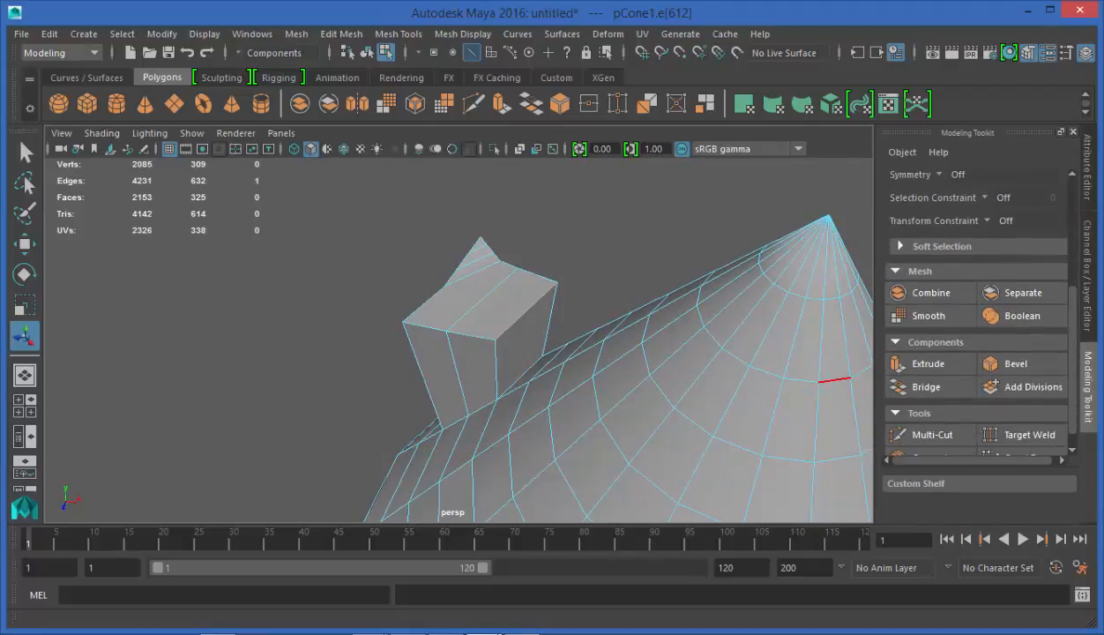
click(928, 364)
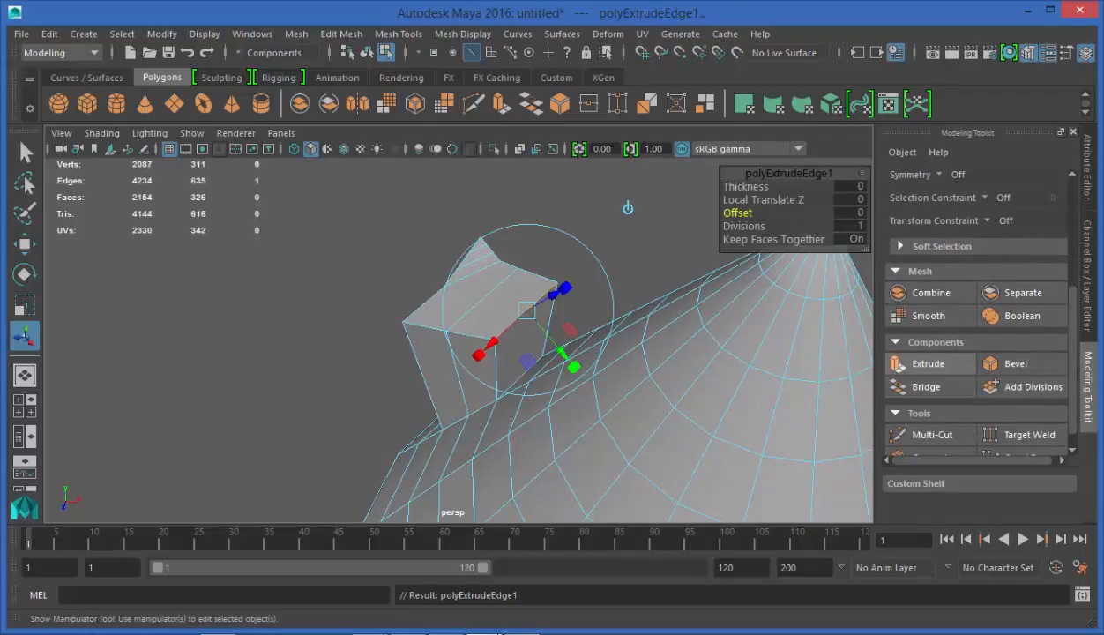
- Set the edge extrusion's thickness to 0.5, offset to 2 and local Z translation to about -0.076
mouse_move(677, 351)
alt+mouse_down()
mouse_move(710, 304)
mouse_move(681, 353)
mouse_move(684, 369)
alt+mouse_up()
middle_drag(629, 221, 621, 225)
key(Down)
key(Down)
key(Down)
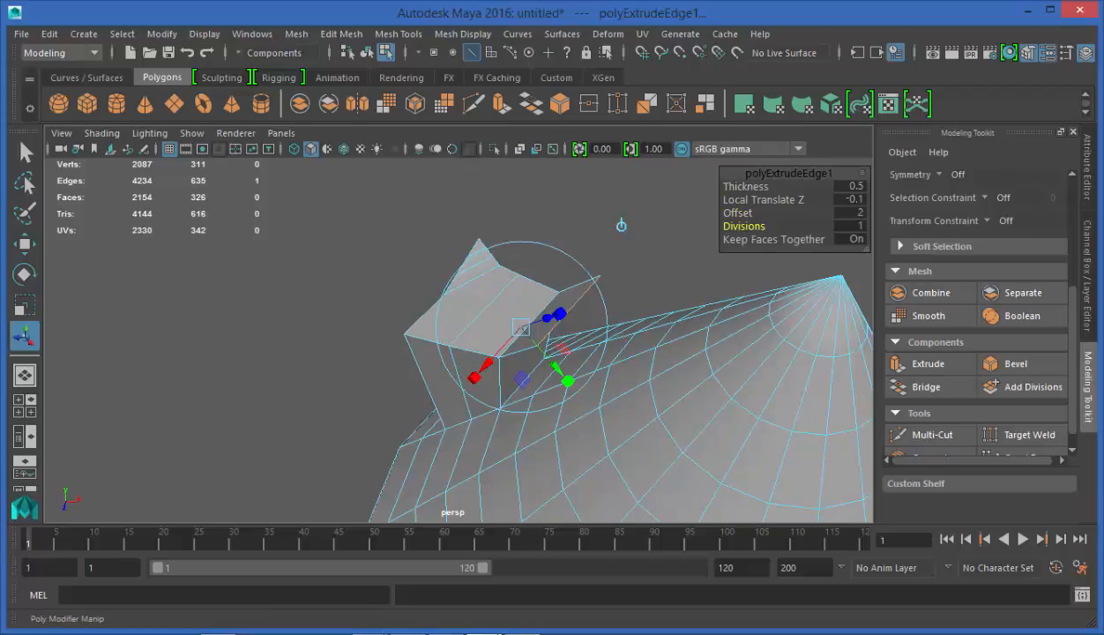
key(Down)
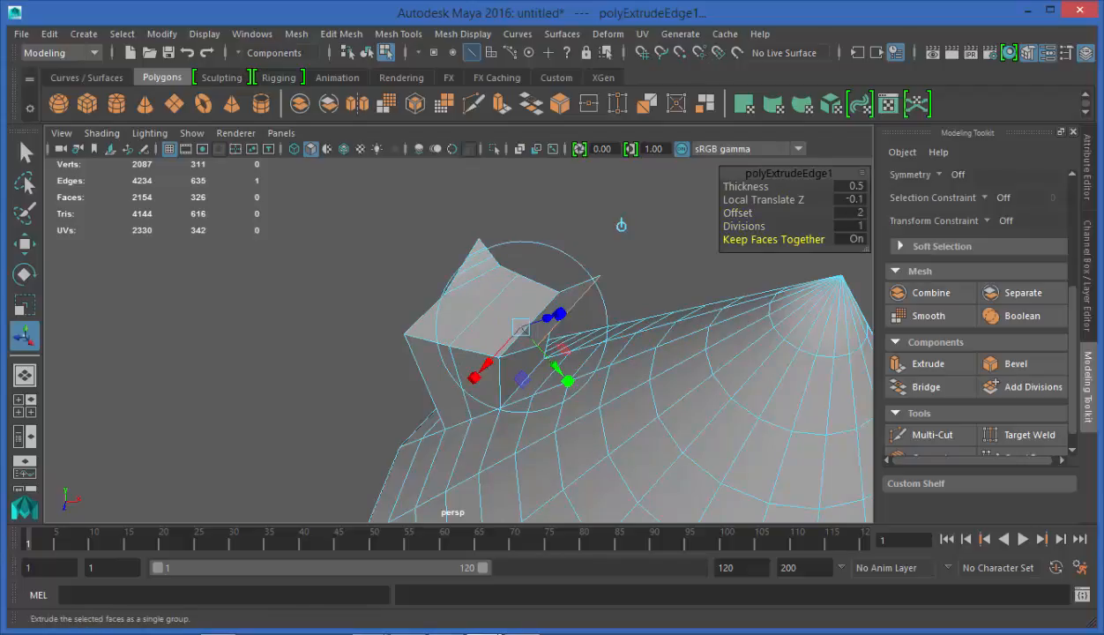
alt+drag(621, 224, 457, 257)
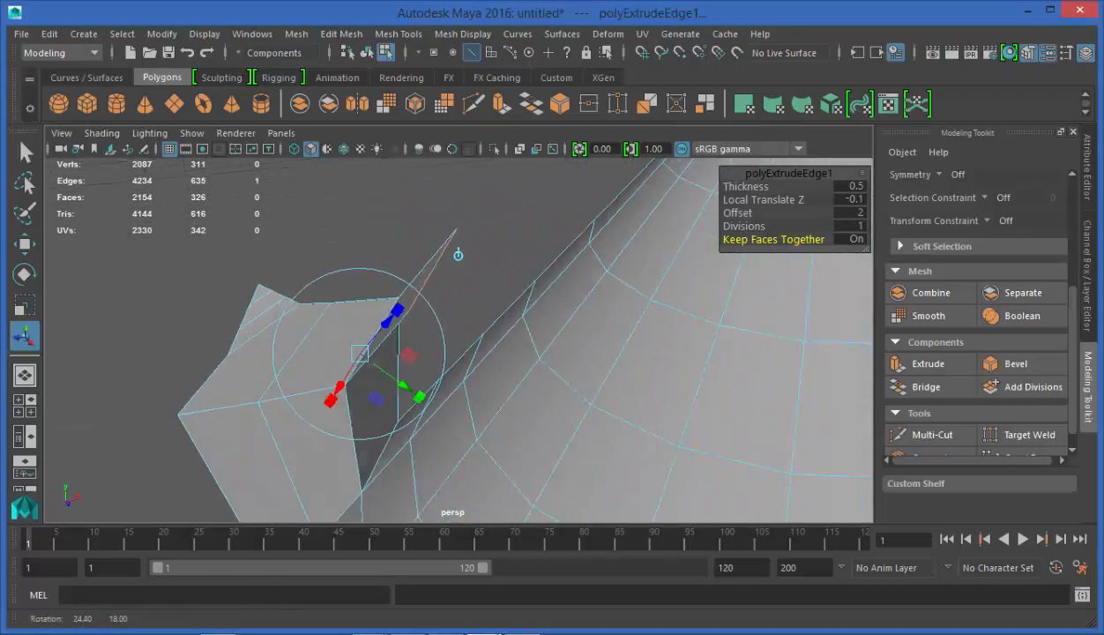
drag(396, 316, 473, 335)
alt+drag(473, 200, 455, 247)
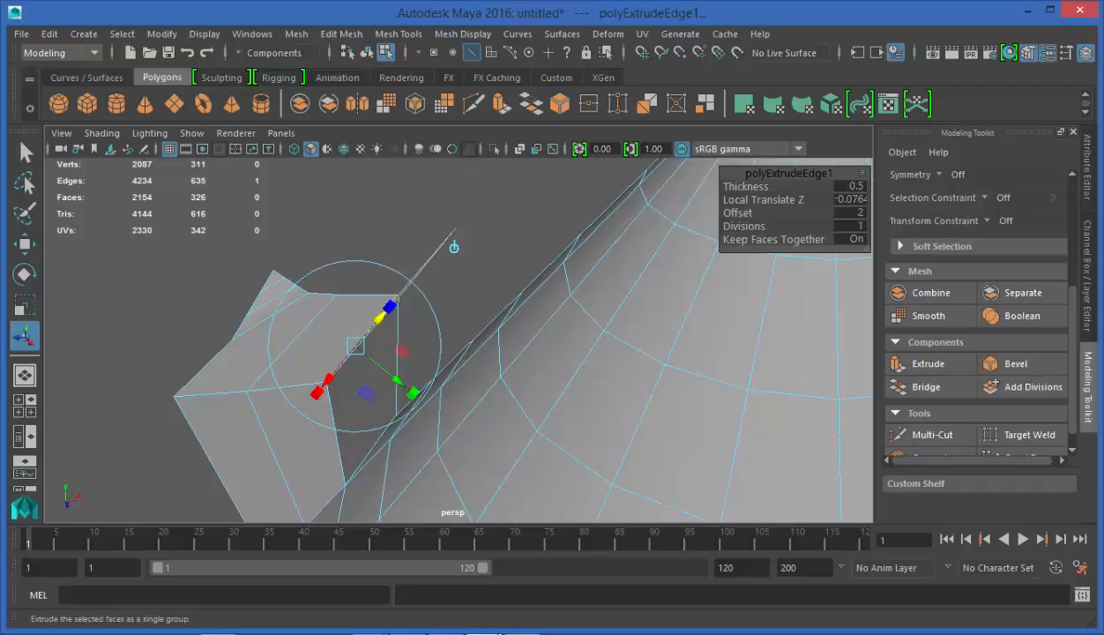
- Use the Select tool to pick the free side edge of the flap extruded from the box
click(25, 152)
alt+drag(455, 265, 529, 302)
click(439, 384)
alt+drag(439, 383, 437, 333)
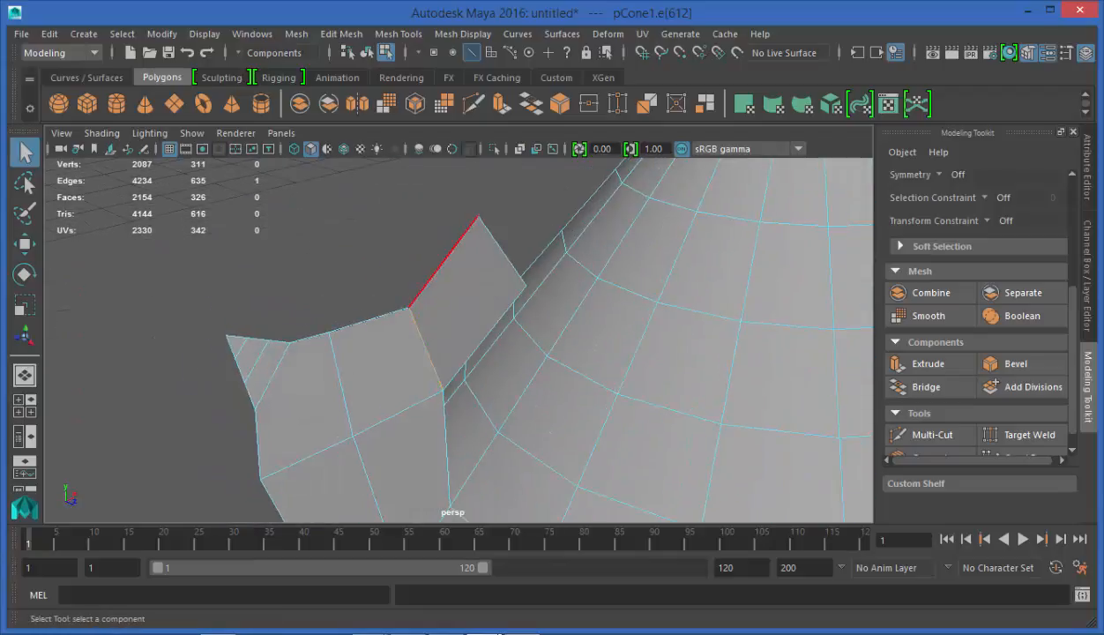
click(446, 261)
right_click(476, 222)
right_drag(477, 222, 464, 204)
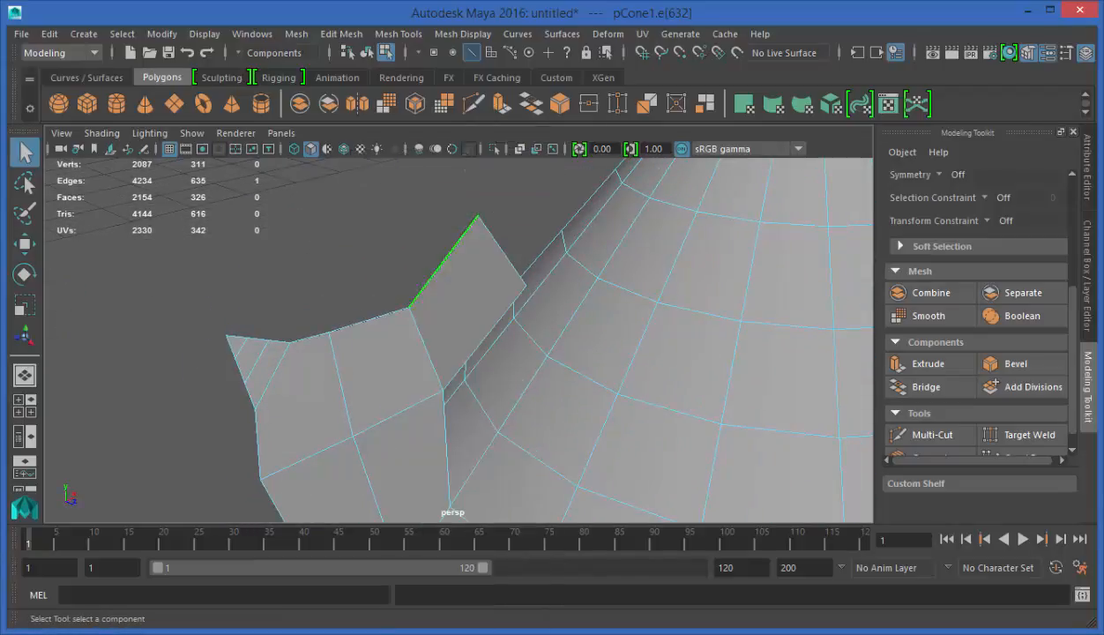
click(468, 300)
alt+drag(523, 381, 578, 424)
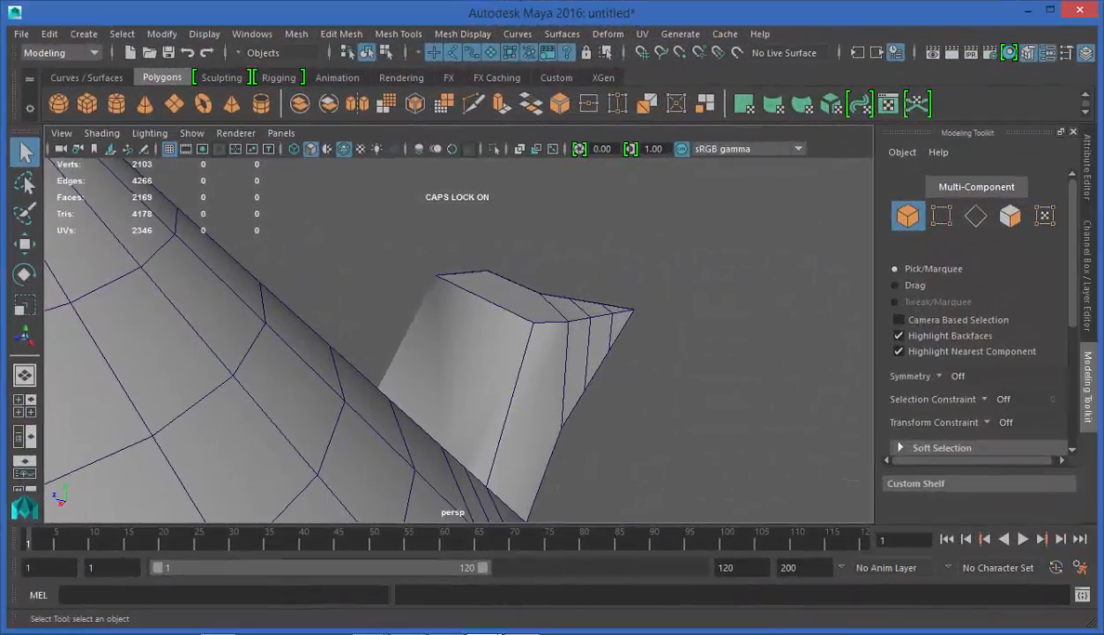
- Select the cone roof, switch it to vertex selection and pick a vertex at the protruding box's base
alt+drag(530, 371, 599, 335)
alt+drag(204, 394, 317, 291)
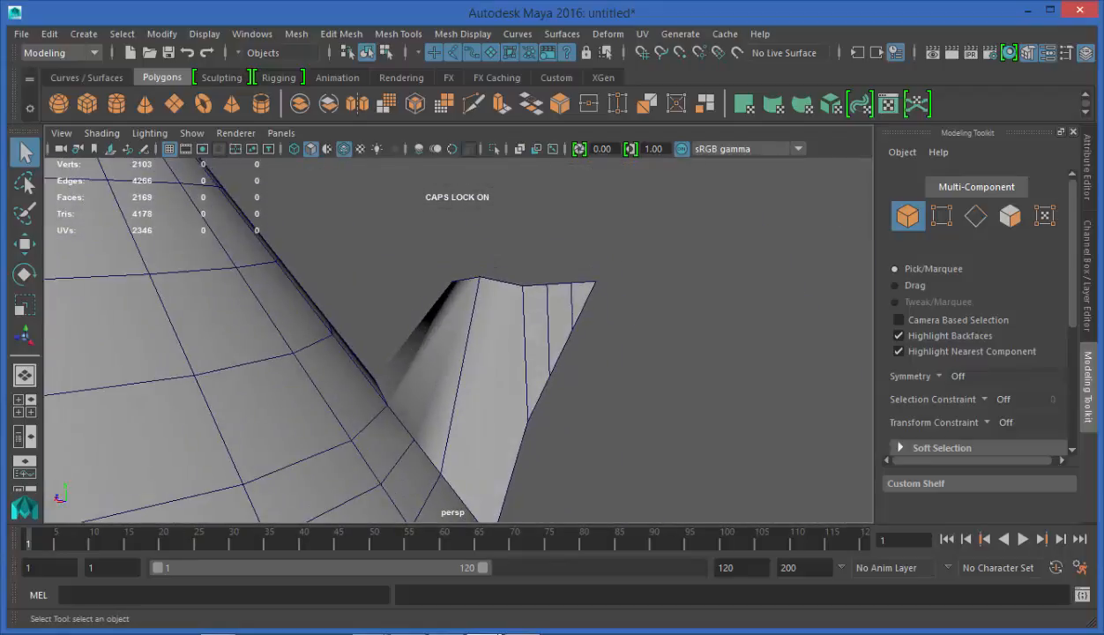
click(485, 362)
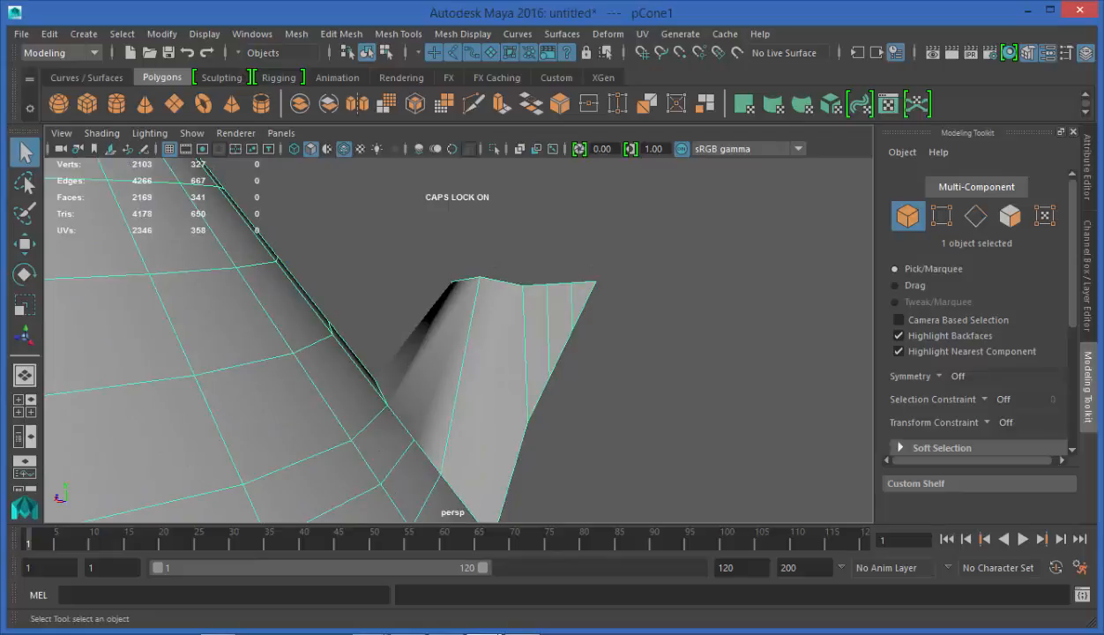
alt+drag(484, 362, 447, 208)
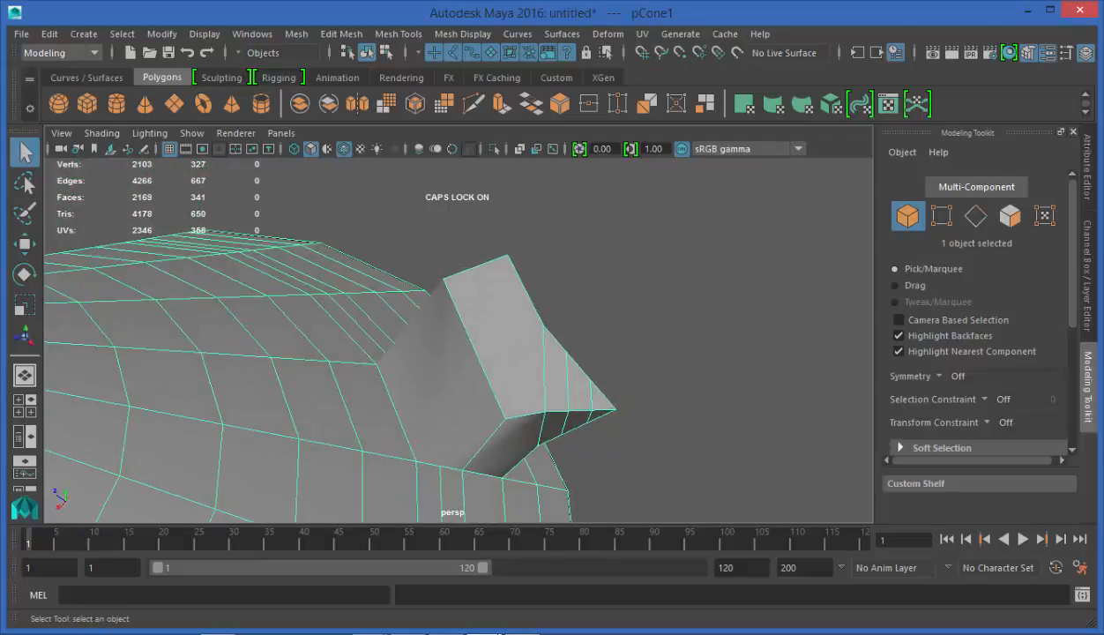
right_drag(441, 180, 364, 171)
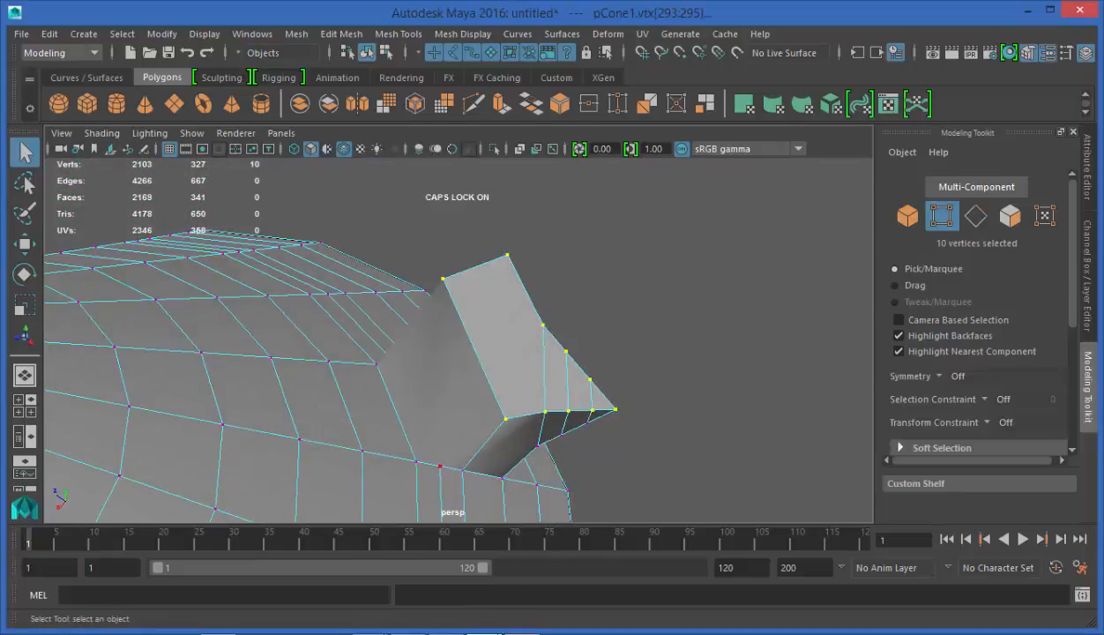
click(440, 466)
alt+drag(463, 470, 538, 414)
alt+drag(476, 467, 402, 335)
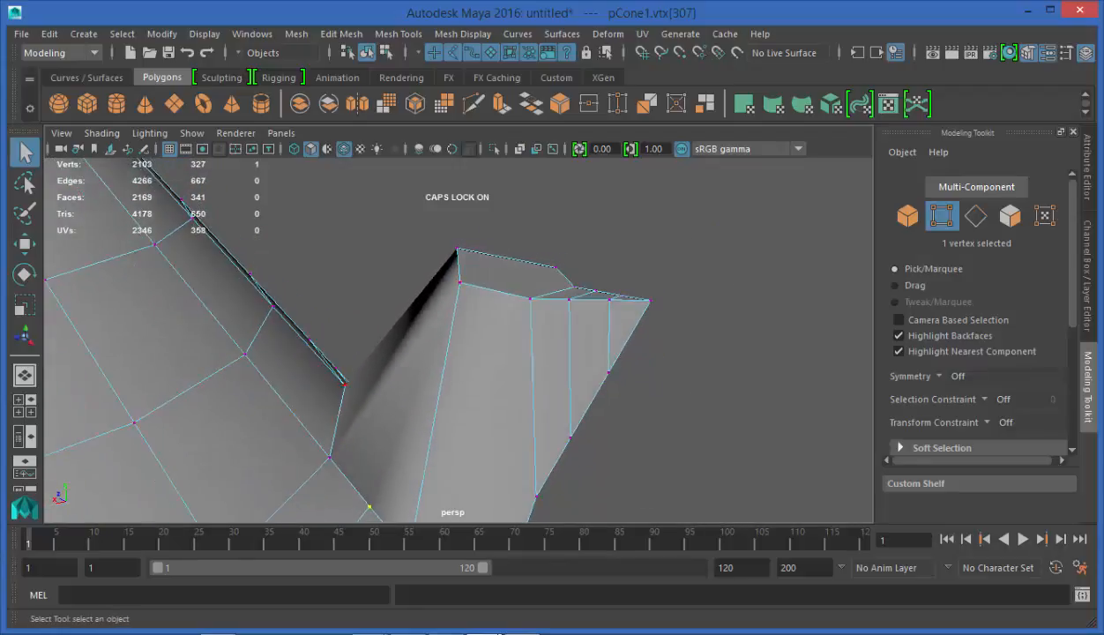
- Select individual vertices in turn along the protruding box's top front edge
alt+drag(401, 335, 467, 373)
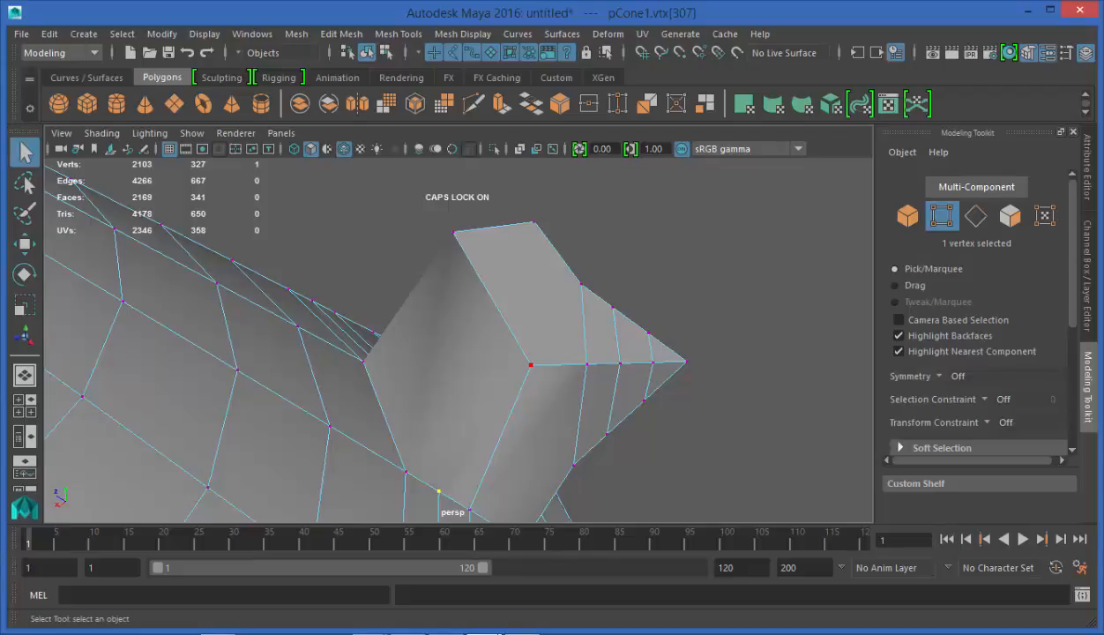
alt+drag(531, 364, 544, 307)
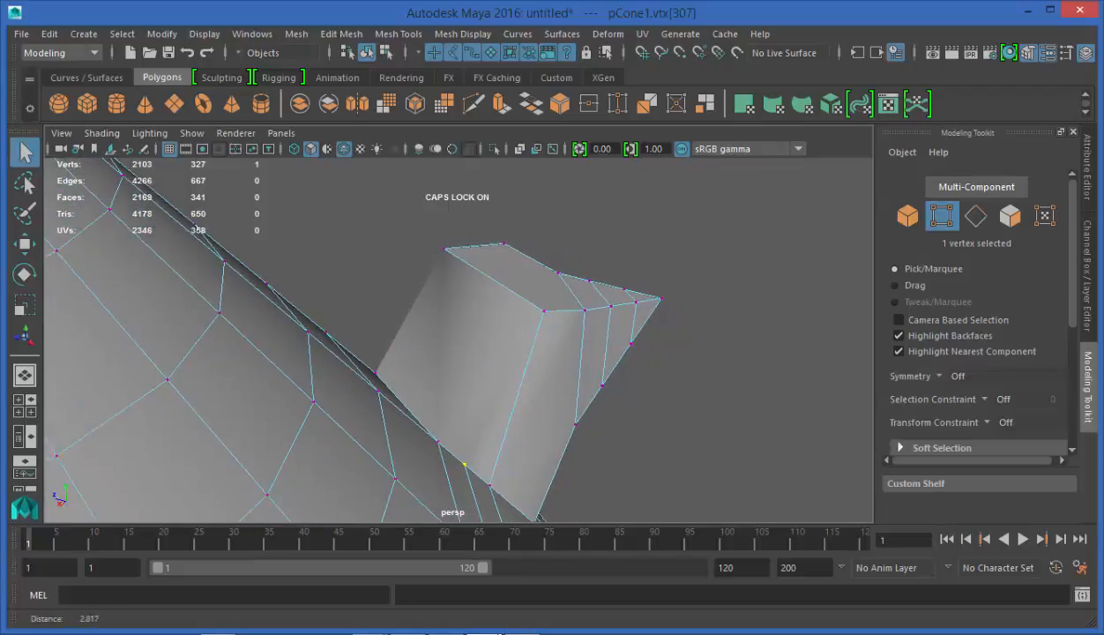
alt+middle_drag(543, 307, 543, 304)
key(Caps_Lock)
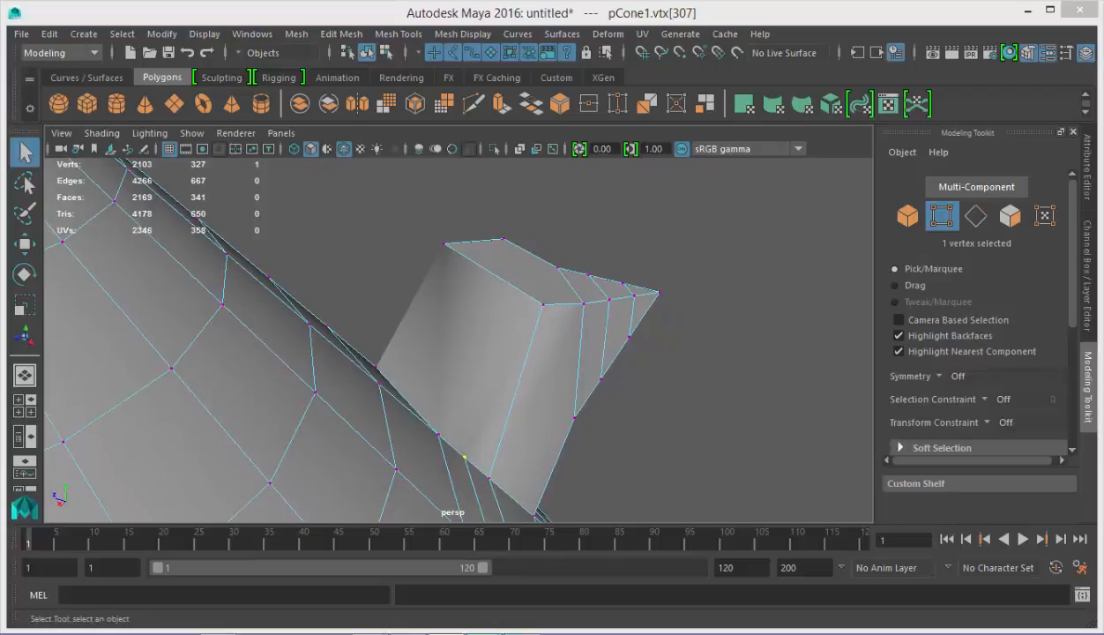
click(543, 304)
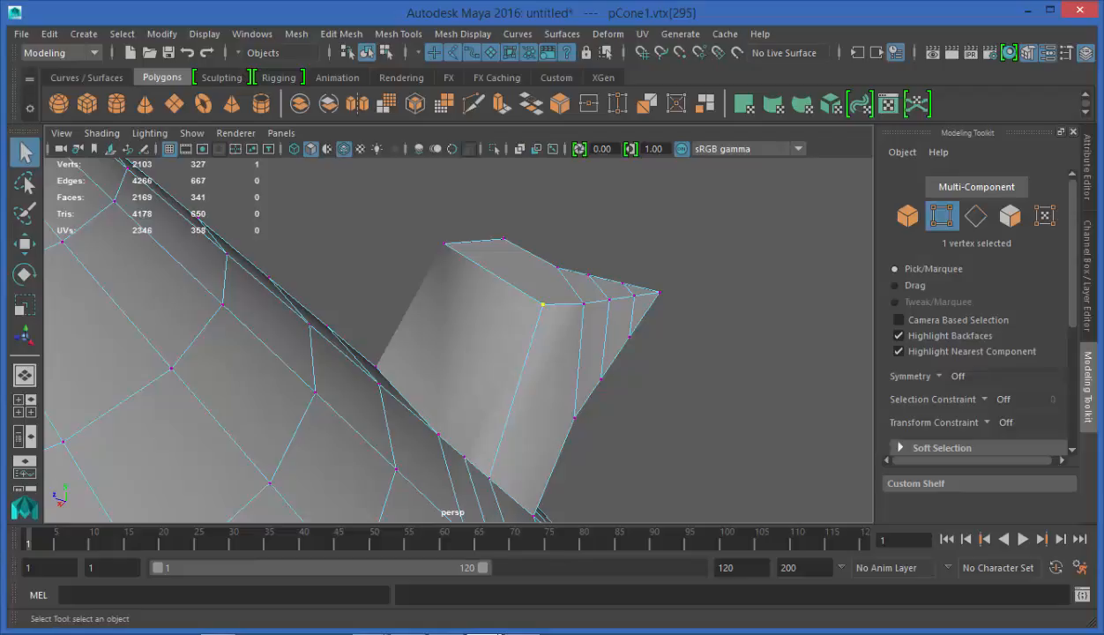
right_drag(581, 157, 530, 159)
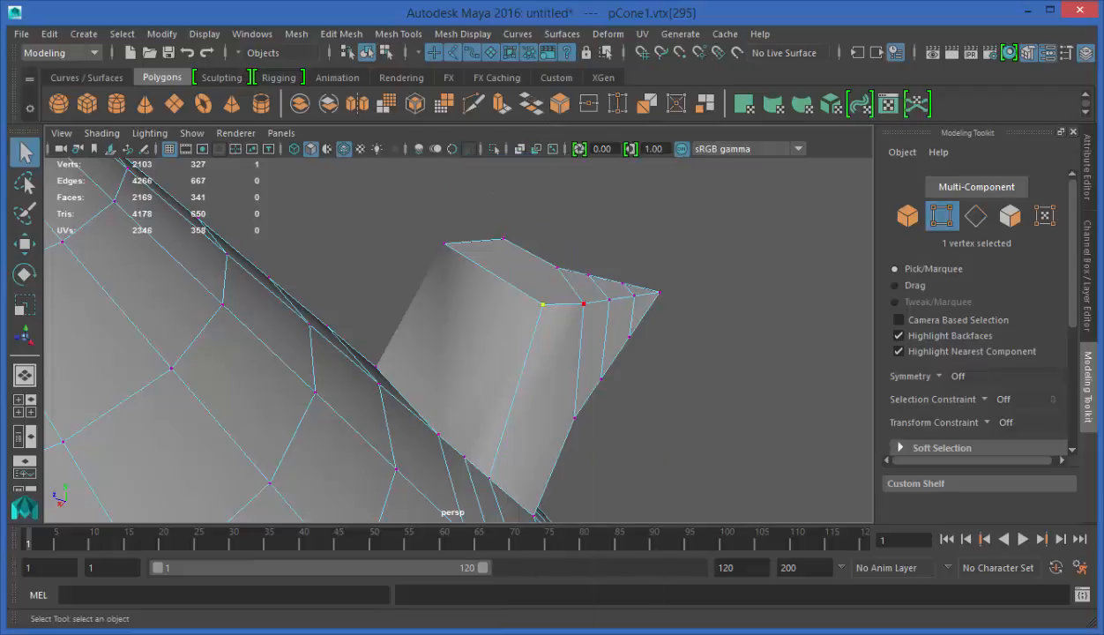
click(608, 300)
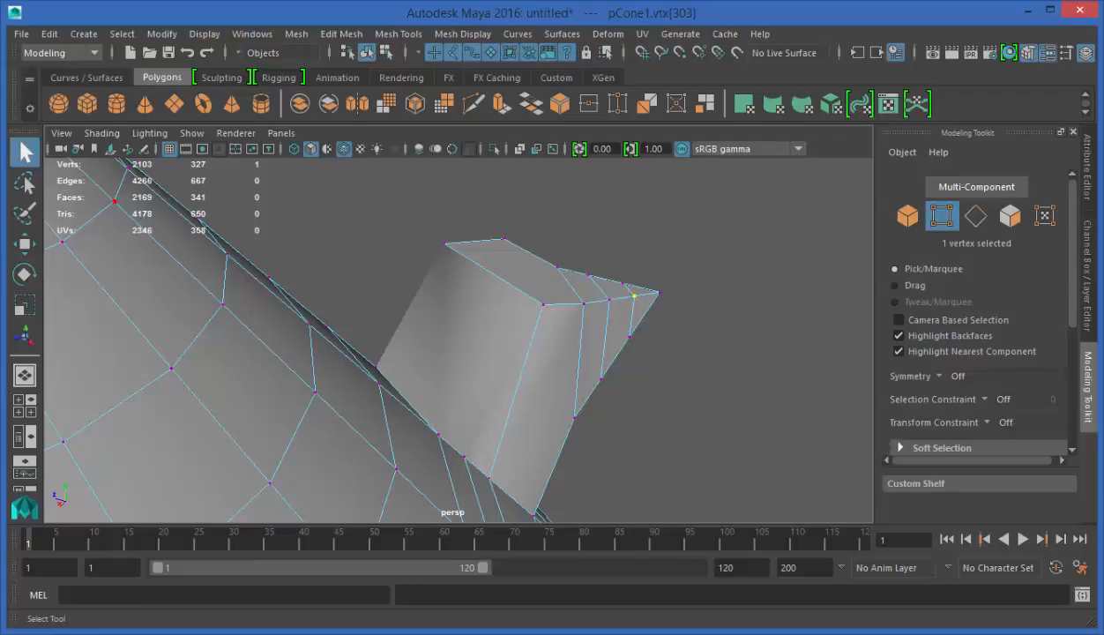
- Marquee-select the ten vertices around the protruding box's top face with the Select tool
double_click(25, 152)
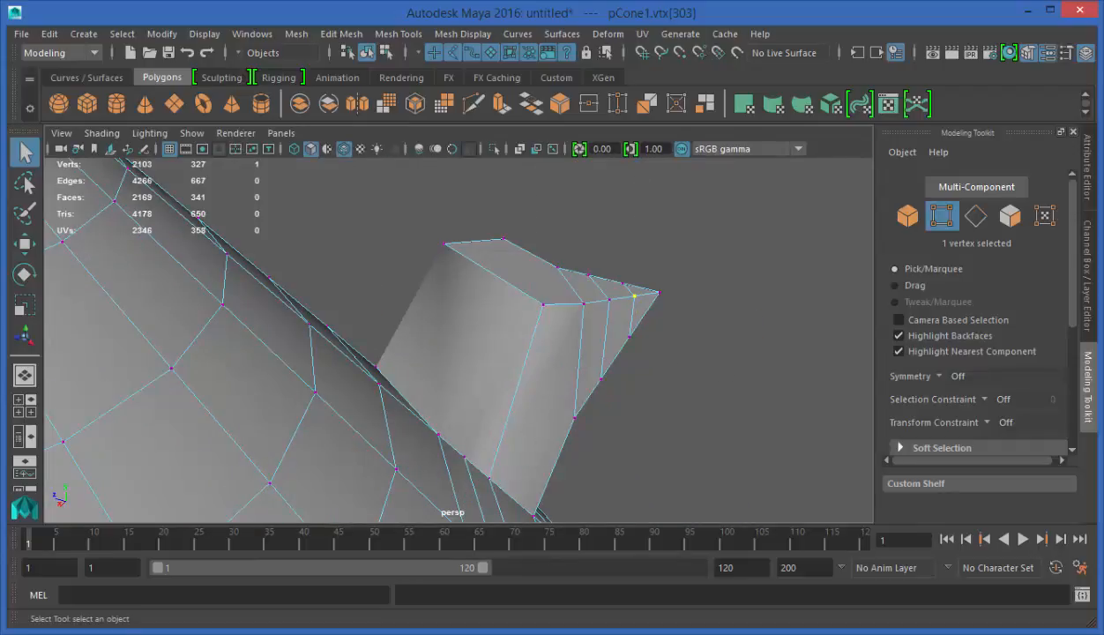
drag(773, 177, 394, 334)
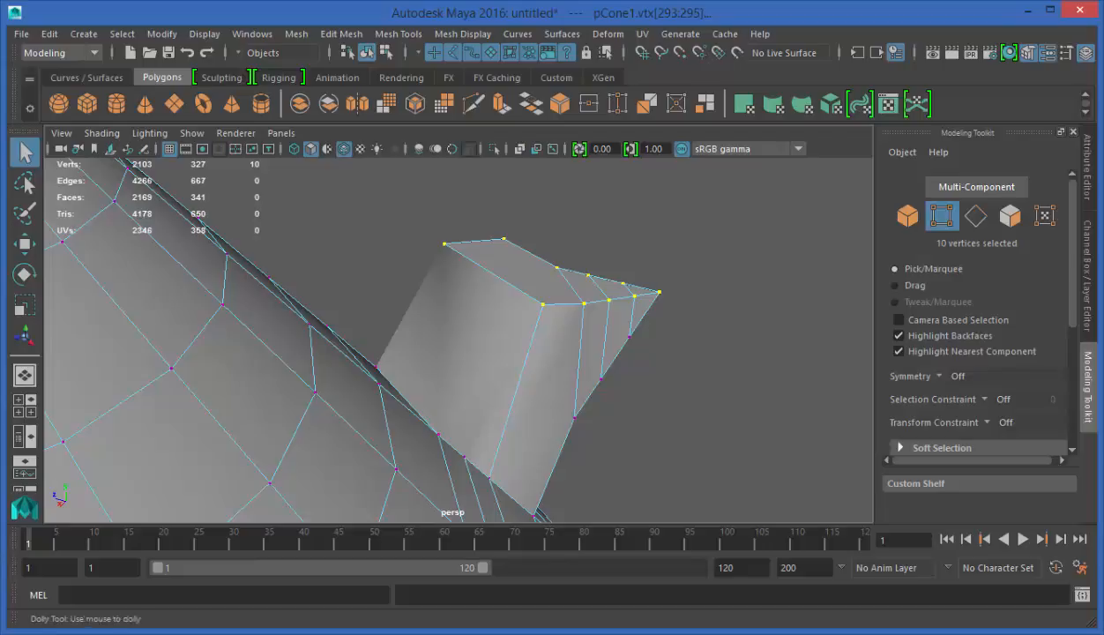
- Marquee-select the cone roof's middle rows of vertices together with those of the protruding box
alt+right_drag(459, 341, 353, 341)
alt+middle_drag(458, 341, 521, 271)
alt+right_drag(459, 340, 397, 340)
alt+drag(459, 341, 494, 291)
alt+right_drag(491, 288, 432, 288)
alt+drag(490, 289, 530, 326)
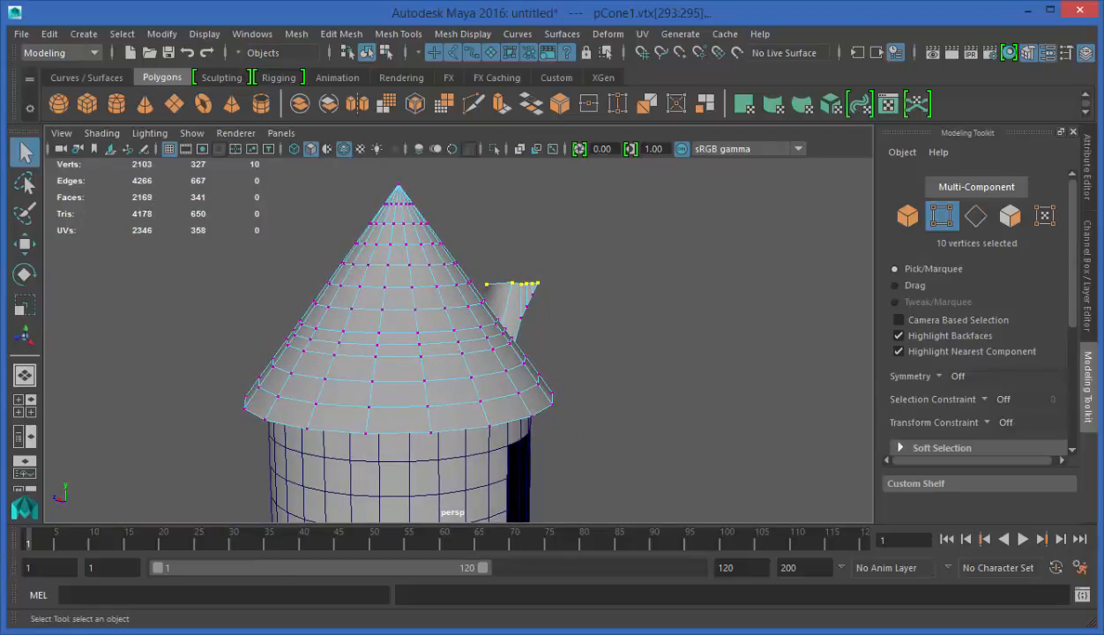
alt+middle_drag(459, 340, 501, 344)
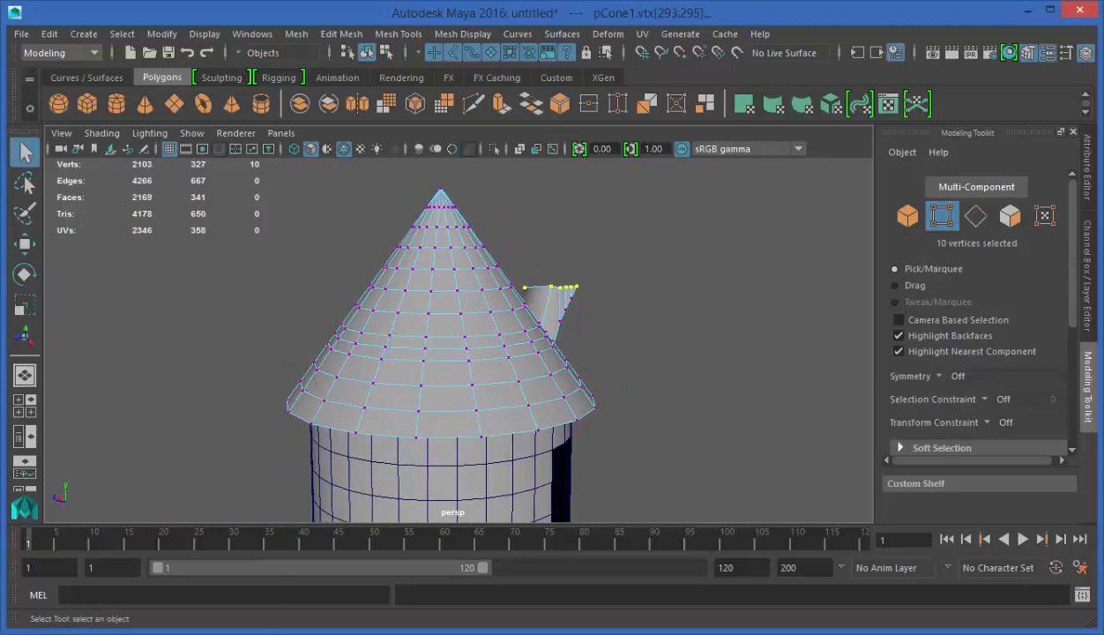
drag(702, 236, 248, 370)
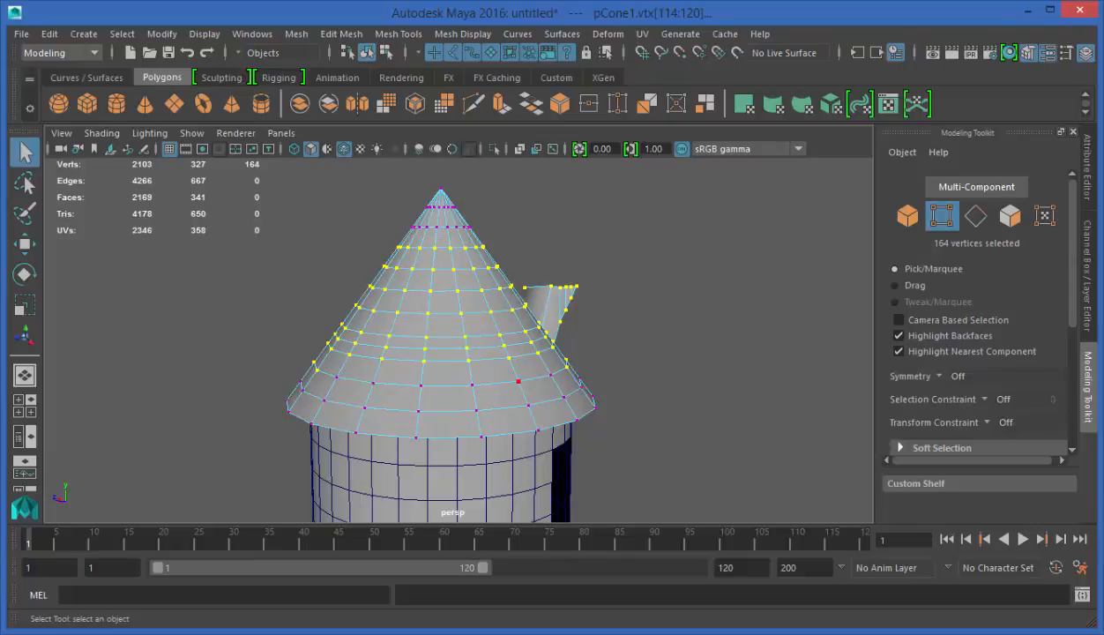
- Switch the cone roof to face selection and select the protruding box's outer side face
alt+drag(519, 381, 1049, 380)
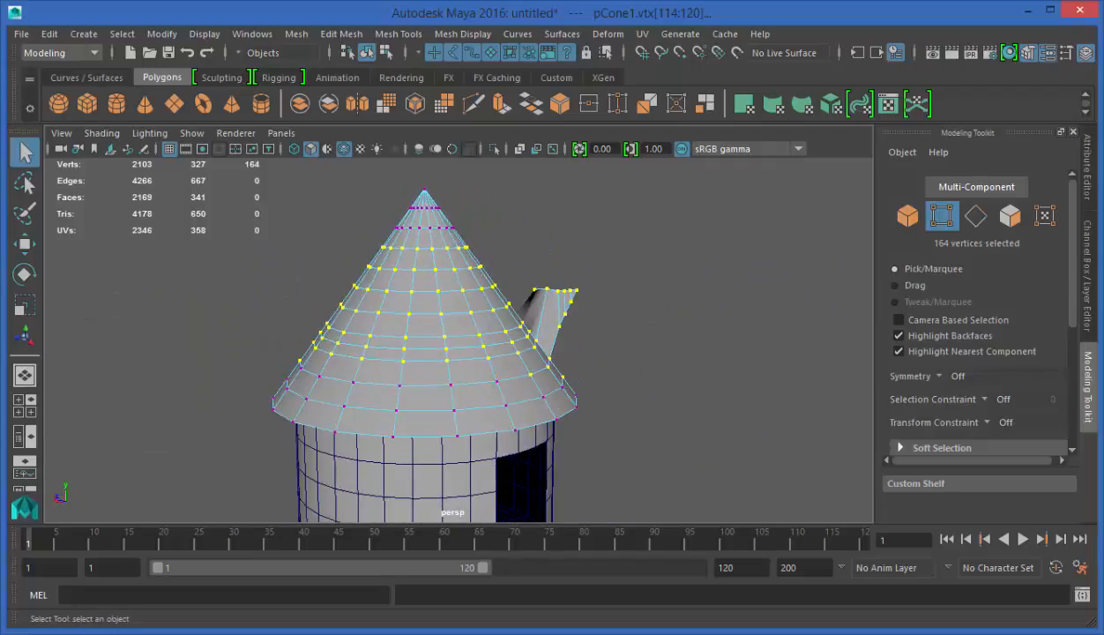
alt+drag(564, 371, 185, 317)
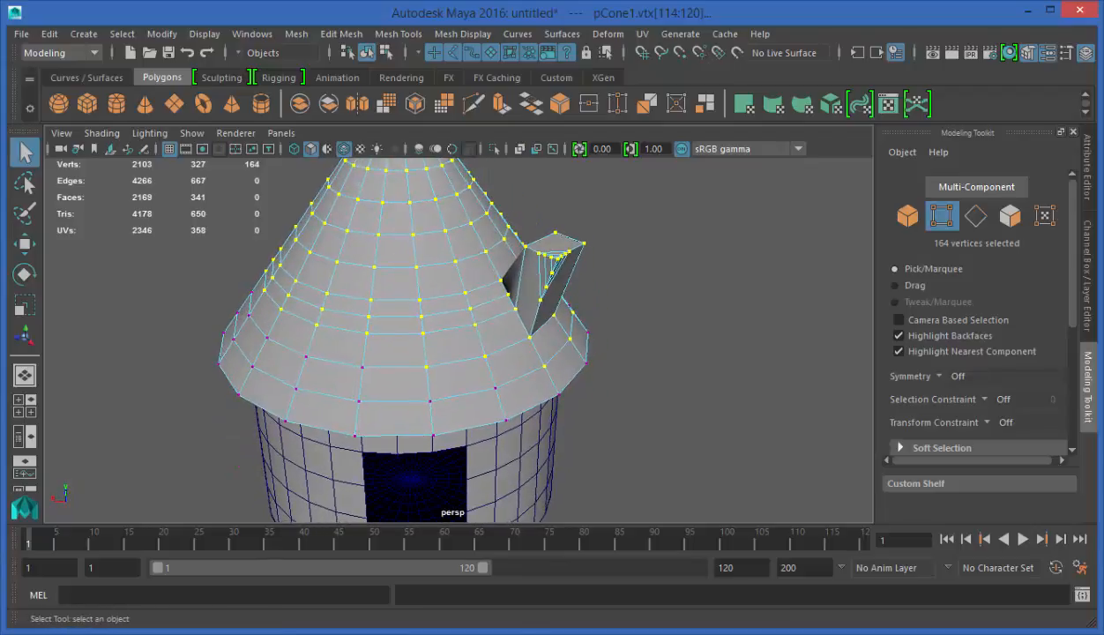
key(F11)
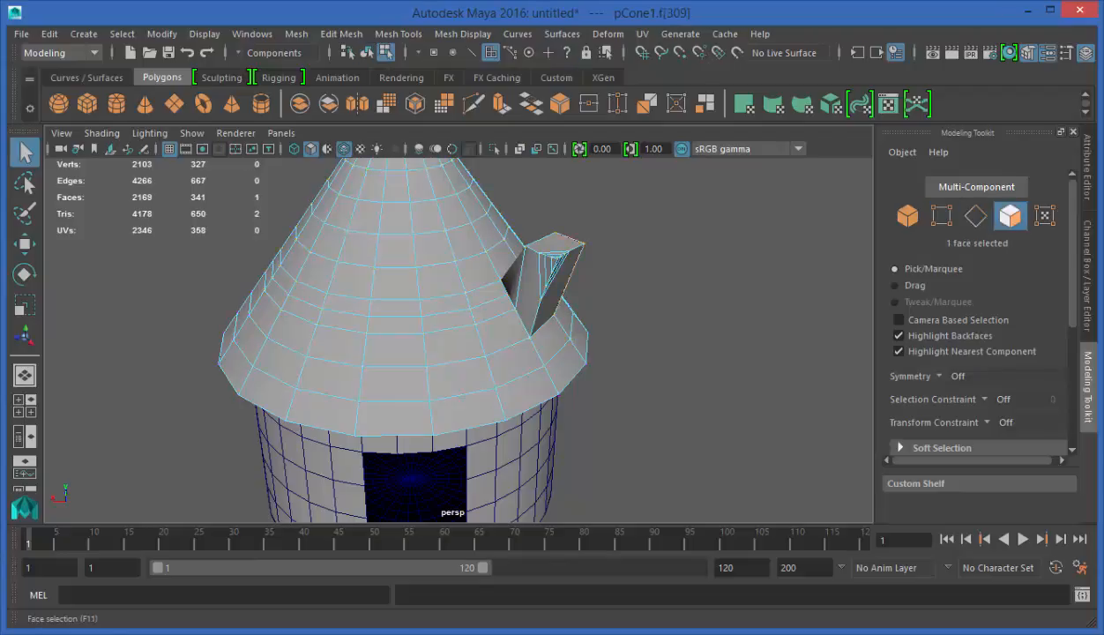
- Marquee-select the protruding box's faces and examine which faces on the hidden side of the cone roof are included
drag(624, 213, 513, 290)
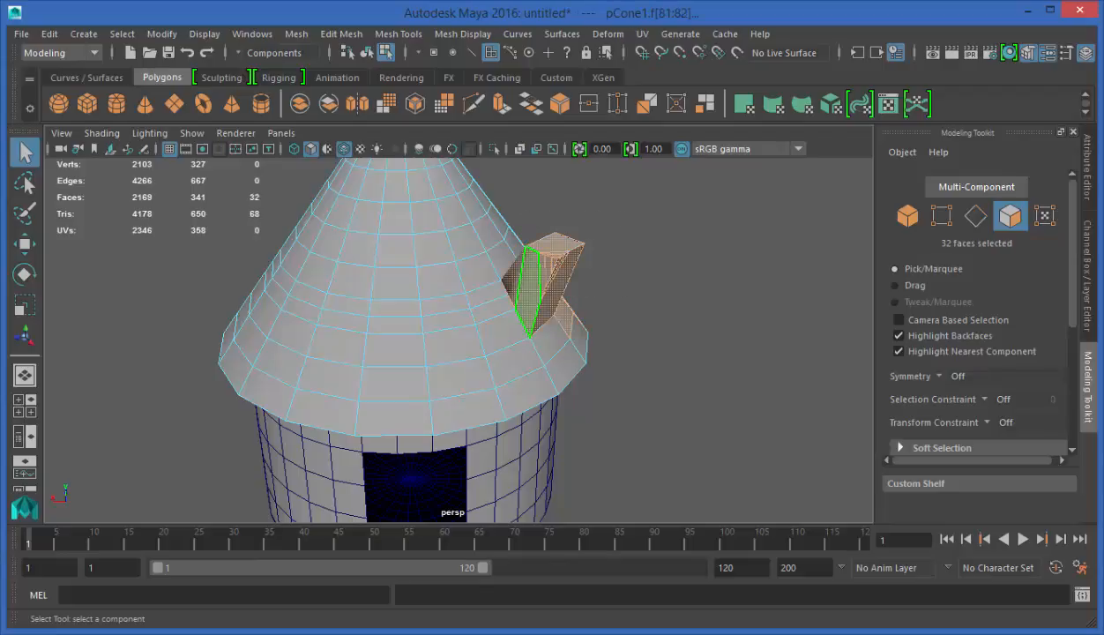
alt+right_drag(528, 291, 600, 291)
alt+middle_drag(600, 291, 563, 349)
alt+right_drag(562, 348, 635, 348)
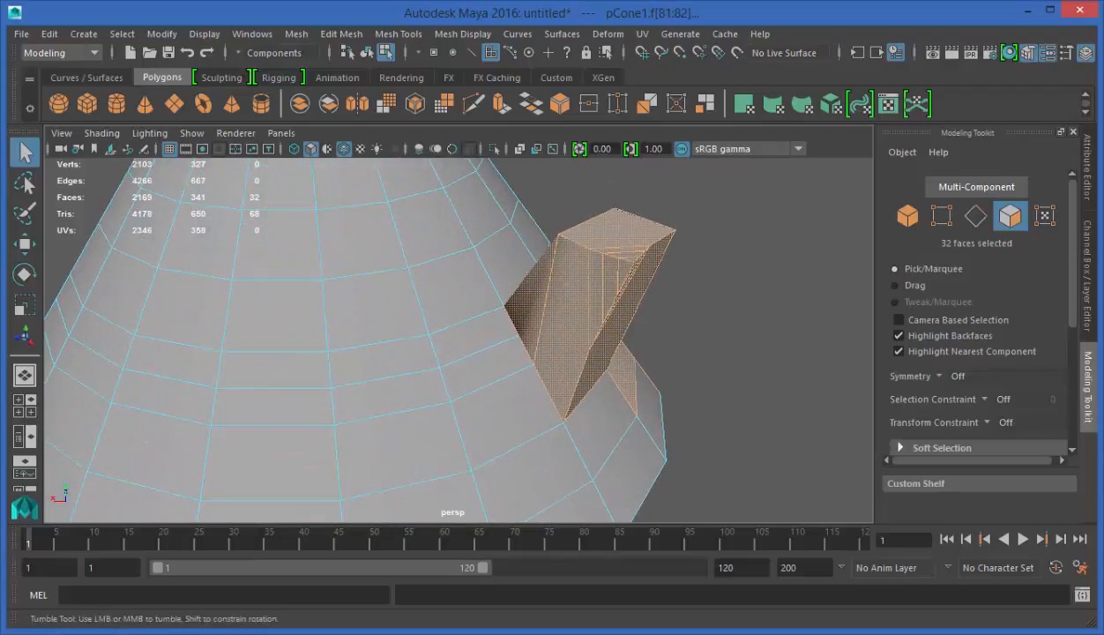
alt+drag(635, 348, 463, 353)
scroll(459, 340, down, 3)
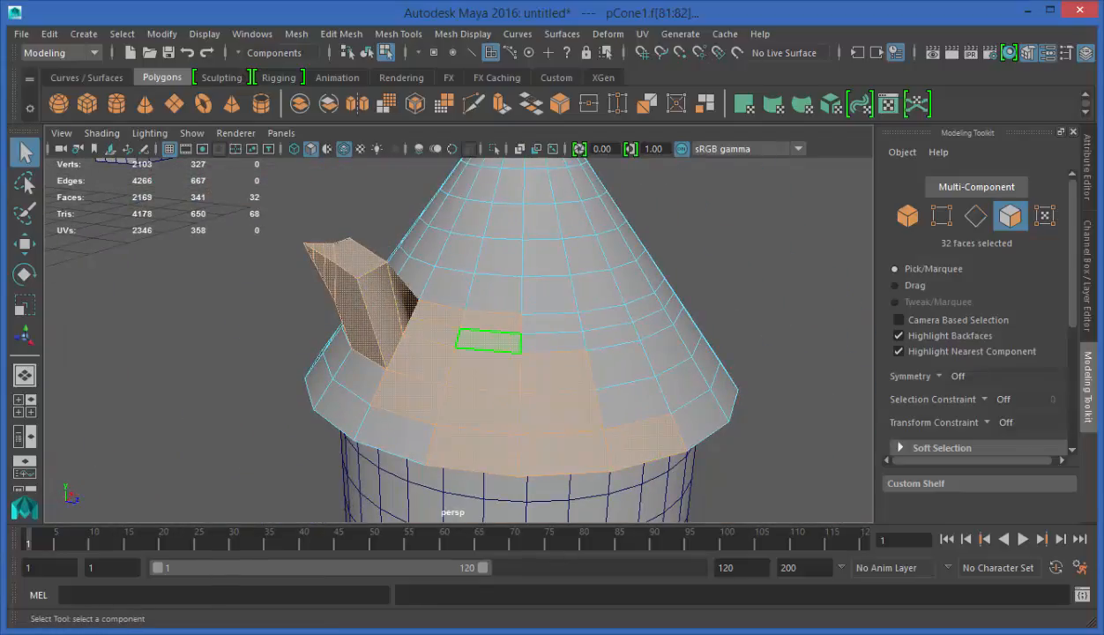
alt+drag(488, 340, 532, 336)
scroll(532, 336, down, 1)
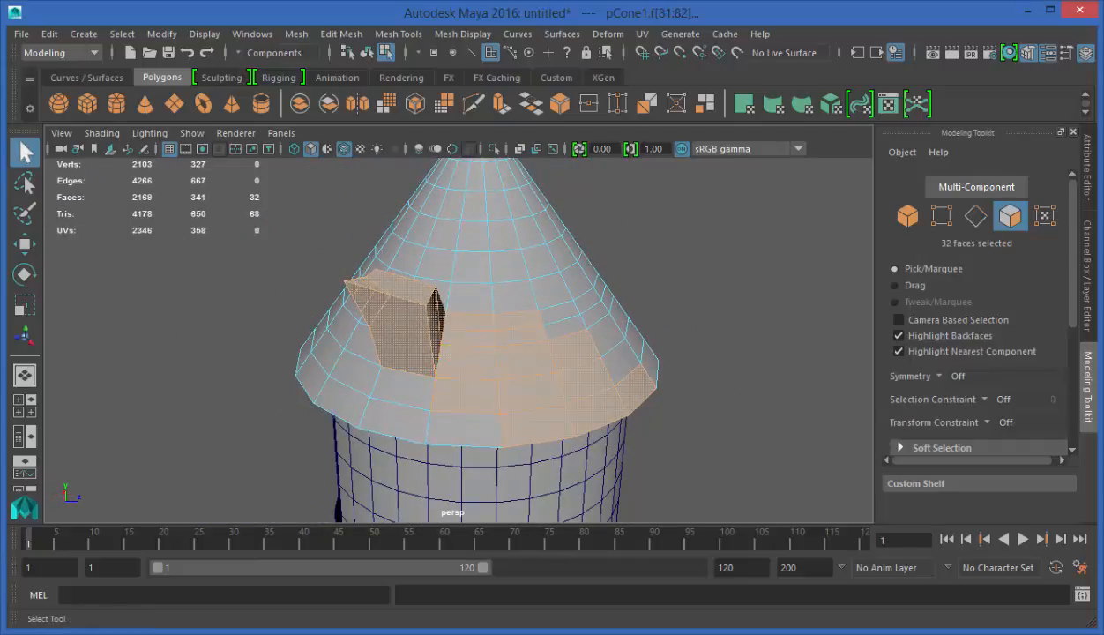
- Enable camera based selection for the Select tool and marquee-select the protruding box's visible faces again
double_click(25, 152)
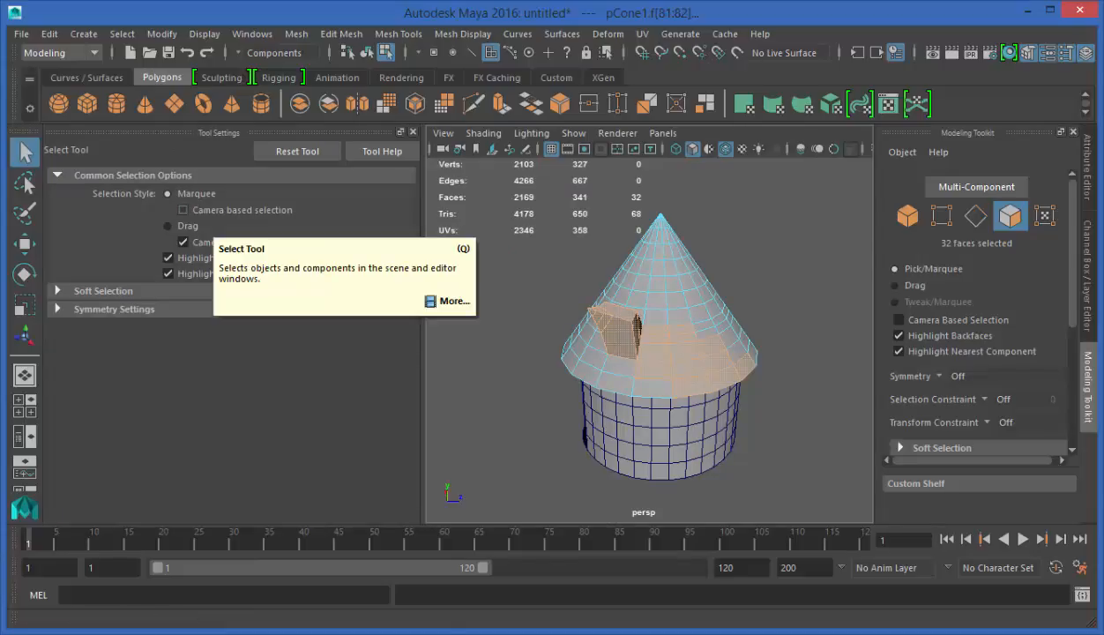
click(184, 210)
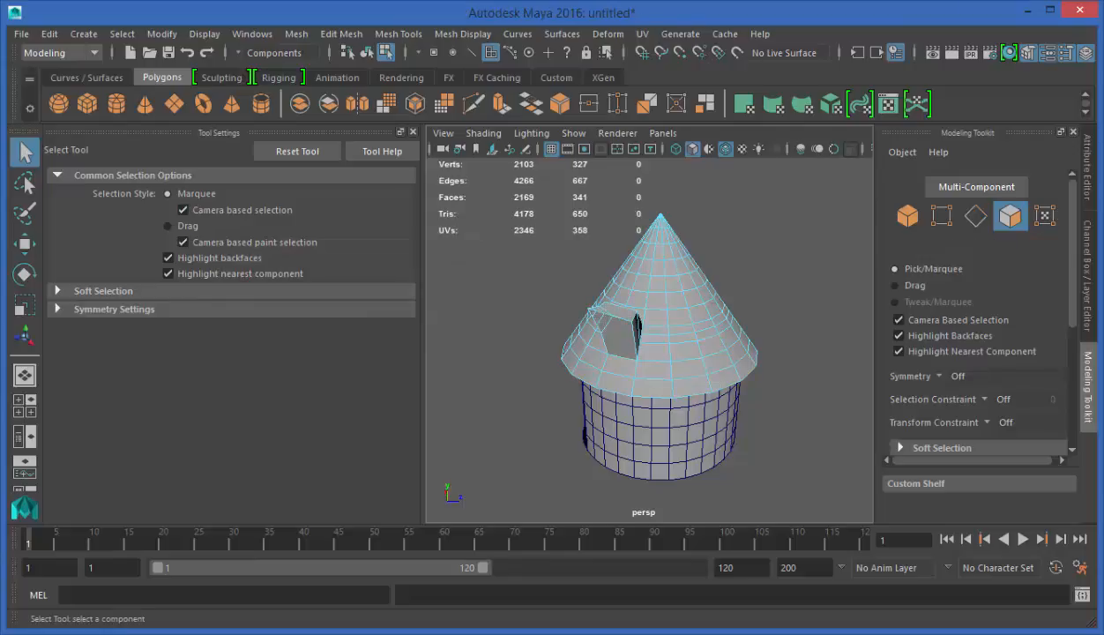
scroll(456, 321, up, 5)
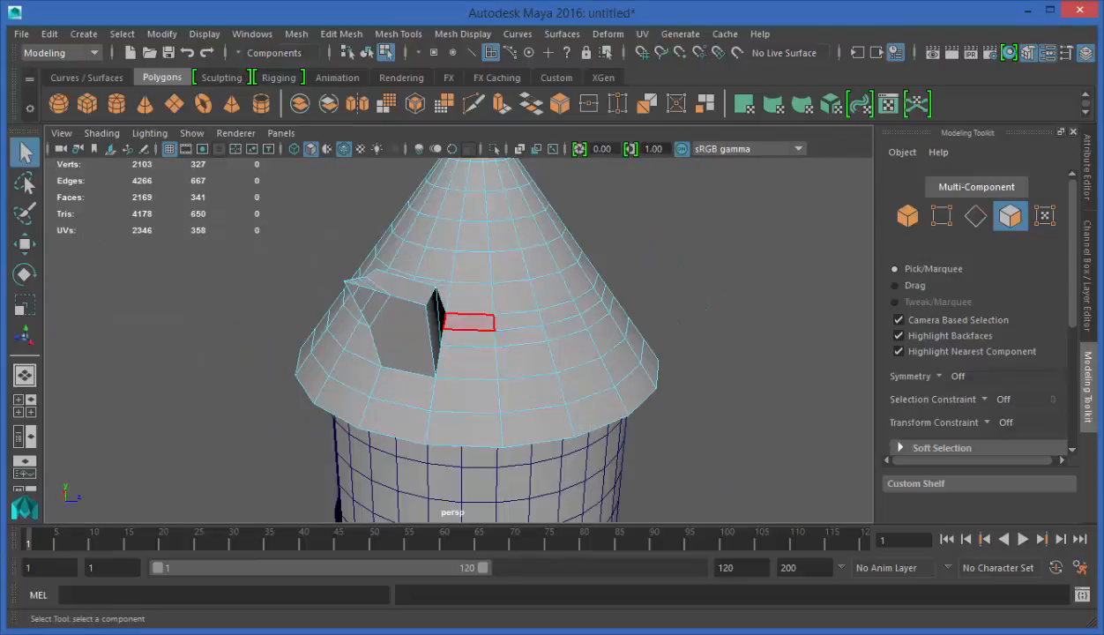
alt+drag(456, 320, 540, 328)
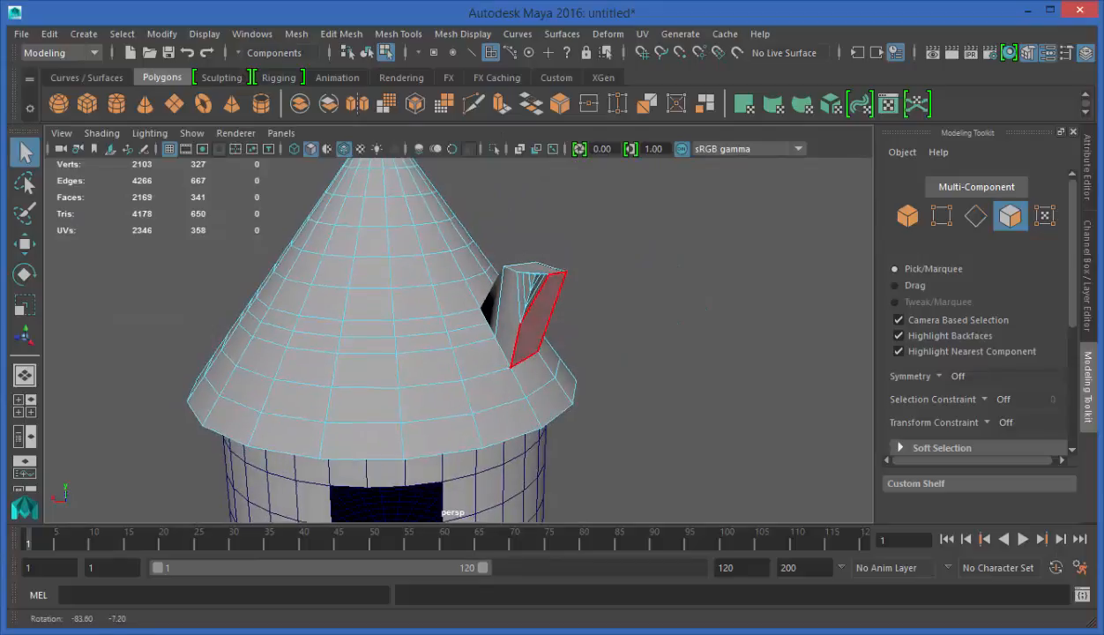
drag(622, 223, 379, 322)
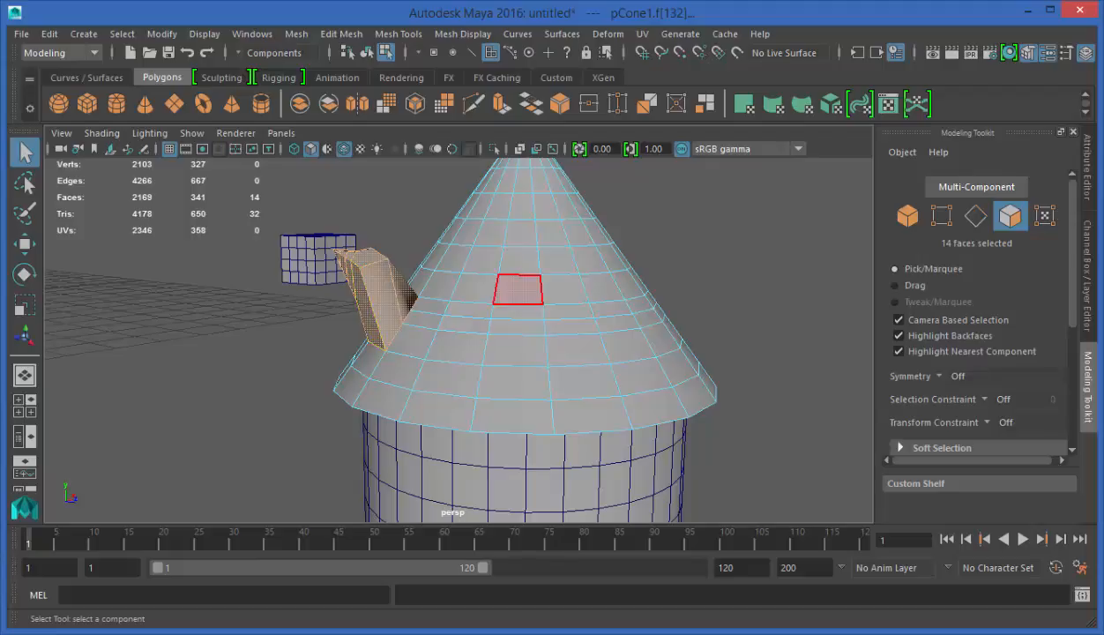
- Marquee-select the faces on the cone roof's rear side, behind the protruding box, after rechecking the Select tool's settings
alt+right_drag(618, 371, 556, 370)
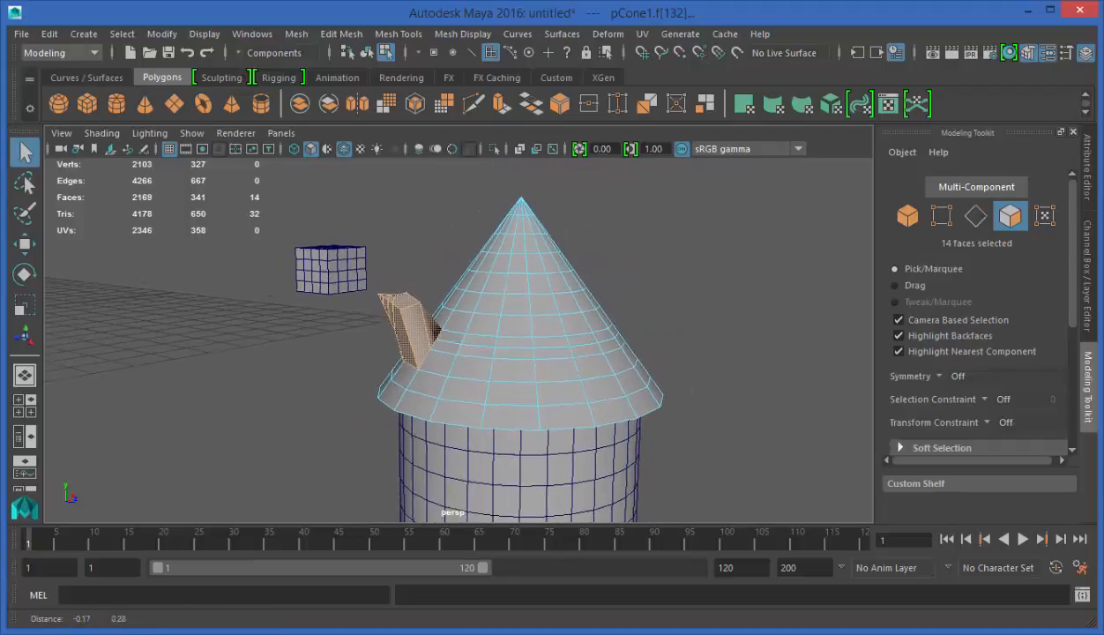
alt+drag(555, 371, 564, 335)
double_click(25, 151)
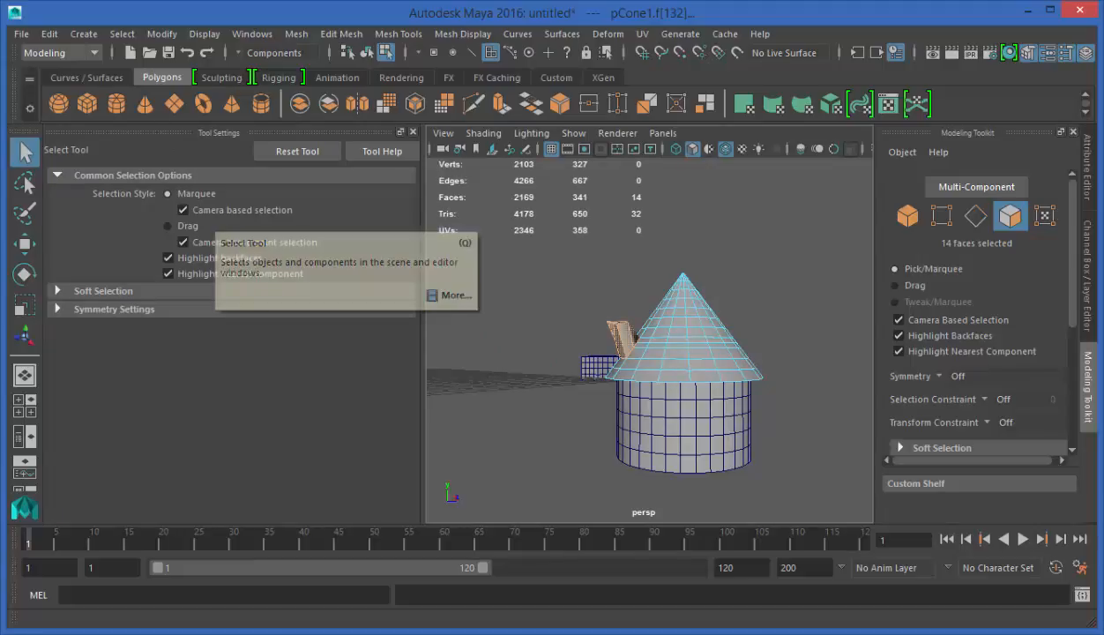
click(411, 131)
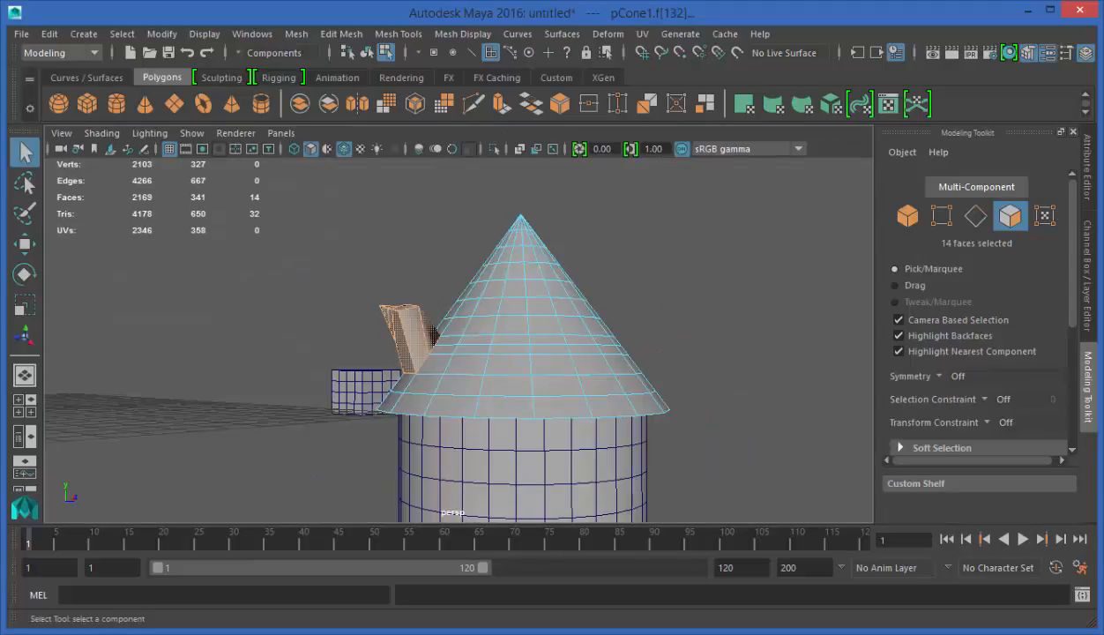
alt+drag(551, 300, 582, 292)
drag(783, 281, 542, 382)
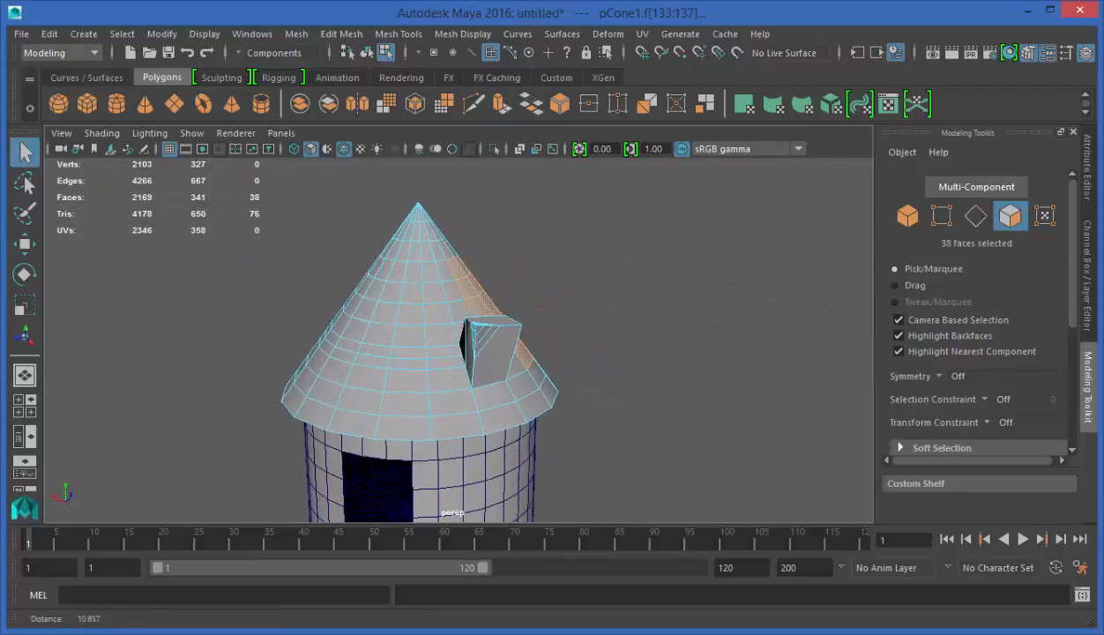
- Use the Lasso Tool with the Closed draw style to select the faces between the cone's tip and the protruding box
scroll(459, 344, up, 3)
alt+middle_drag(458, 344, 500, 338)
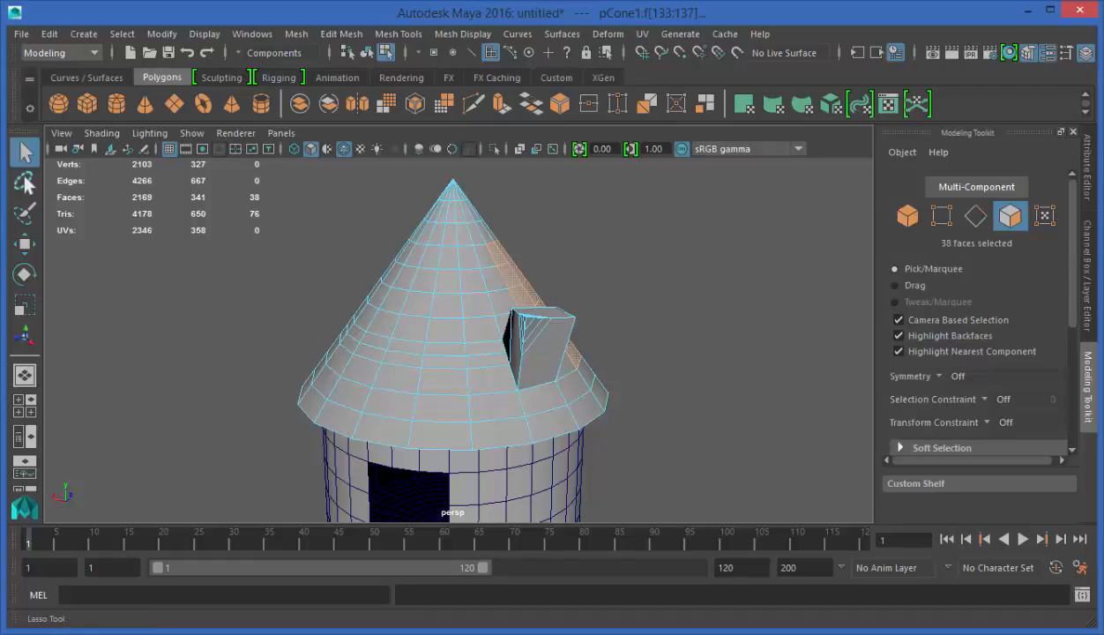
click(26, 183)
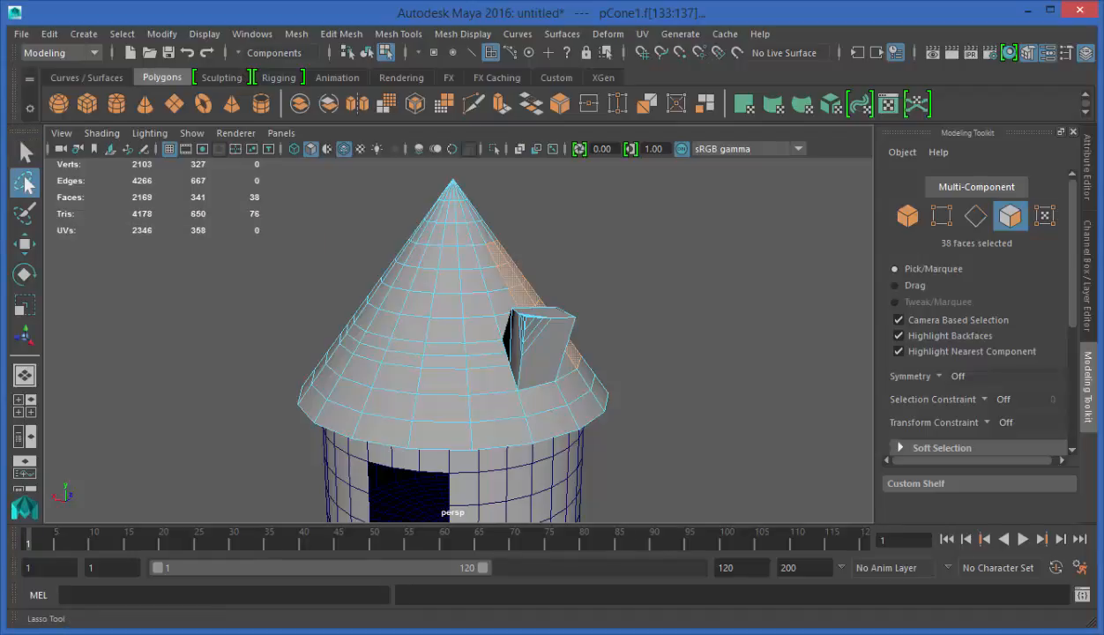
double_click(26, 182)
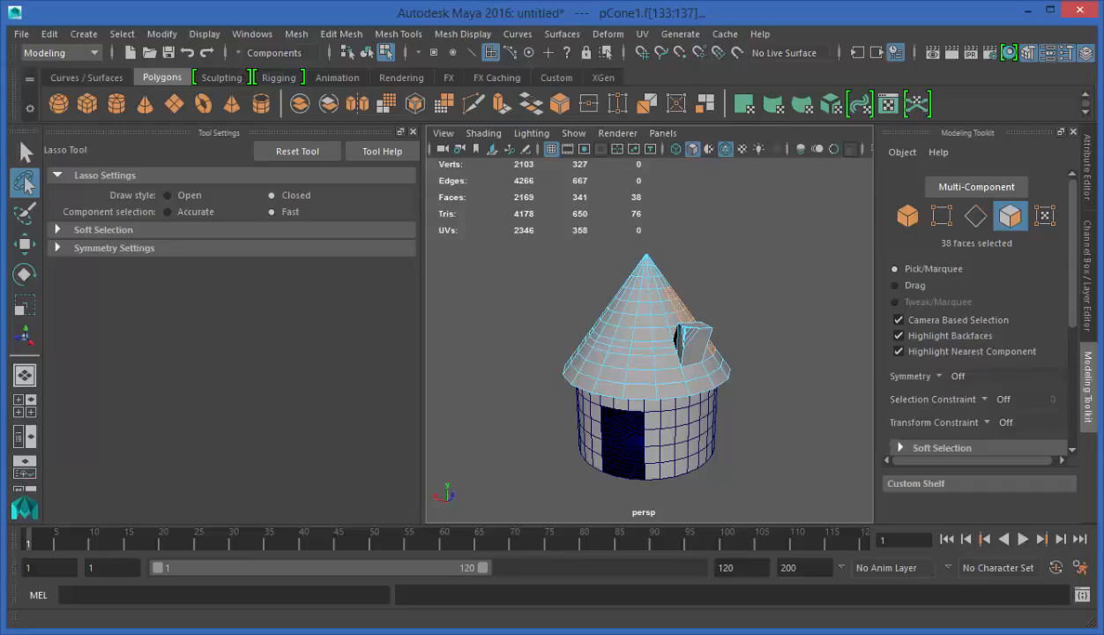
mouse_move(748, 278)
mouse_down()
mouse_move(657, 248)
mouse_move(745, 272)
mouse_move(635, 280)
mouse_move(697, 304)
mouse_move(731, 335)
mouse_move(734, 275)
mouse_up()
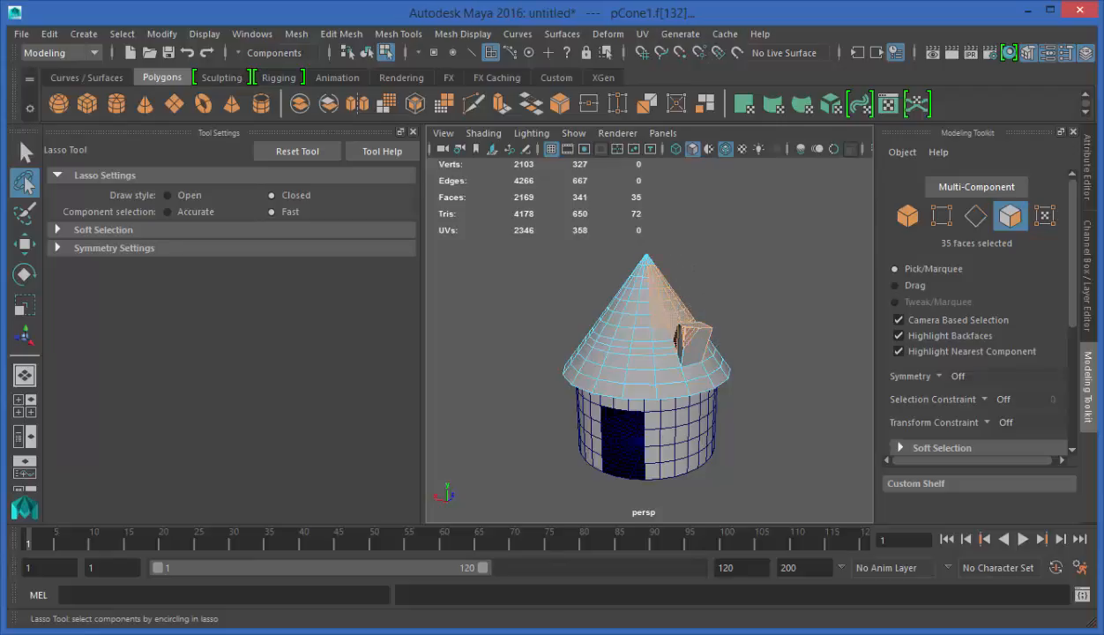
- Set the lasso draw style to Open and lasso-select the faces around the cone roof's tip
click(168, 194)
mouse_move(702, 255)
mouse_down()
mouse_move(645, 229)
mouse_move(605, 269)
mouse_move(605, 300)
mouse_up()
drag(605, 300, 607, 304)
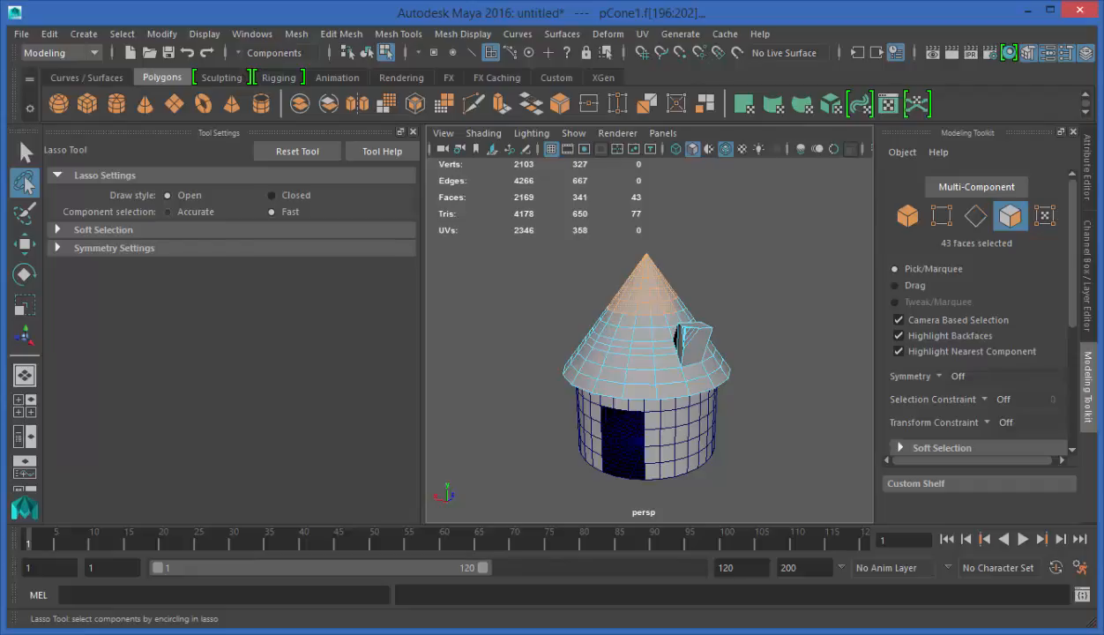
- Set the lasso to Closed and Accurate component selection, and encircle the roof faces beside the protruding box
click(271, 195)
click(167, 211)
mouse_move(717, 300)
mouse_down()
mouse_move(684, 273)
mouse_move(618, 301)
mouse_move(627, 339)
mouse_move(675, 334)
mouse_move(713, 298)
mouse_up()
key(ctrl+z)
scroll(650, 326, up, 5)
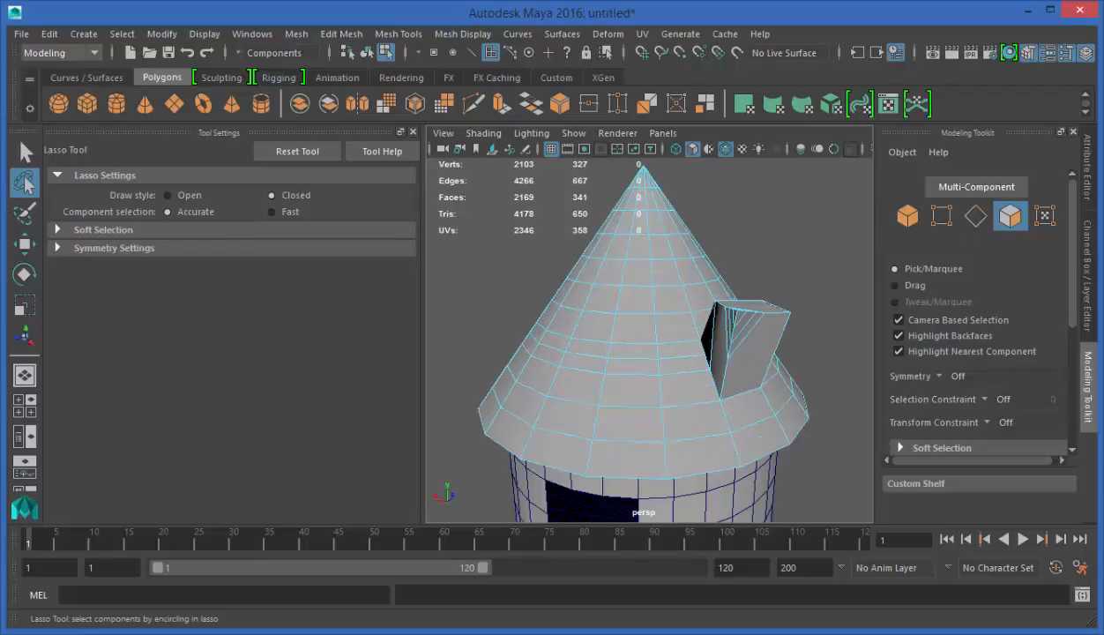
mouse_move(637, 293)
mouse_down()
mouse_move(617, 294)
mouse_move(574, 366)
mouse_move(623, 411)
mouse_move(697, 299)
mouse_move(639, 294)
mouse_up()
mouse_move(617, 388)
alt+mouse_down()
mouse_move(706, 379)
mouse_move(582, 415)
mouse_move(672, 412)
alt+mouse_up()
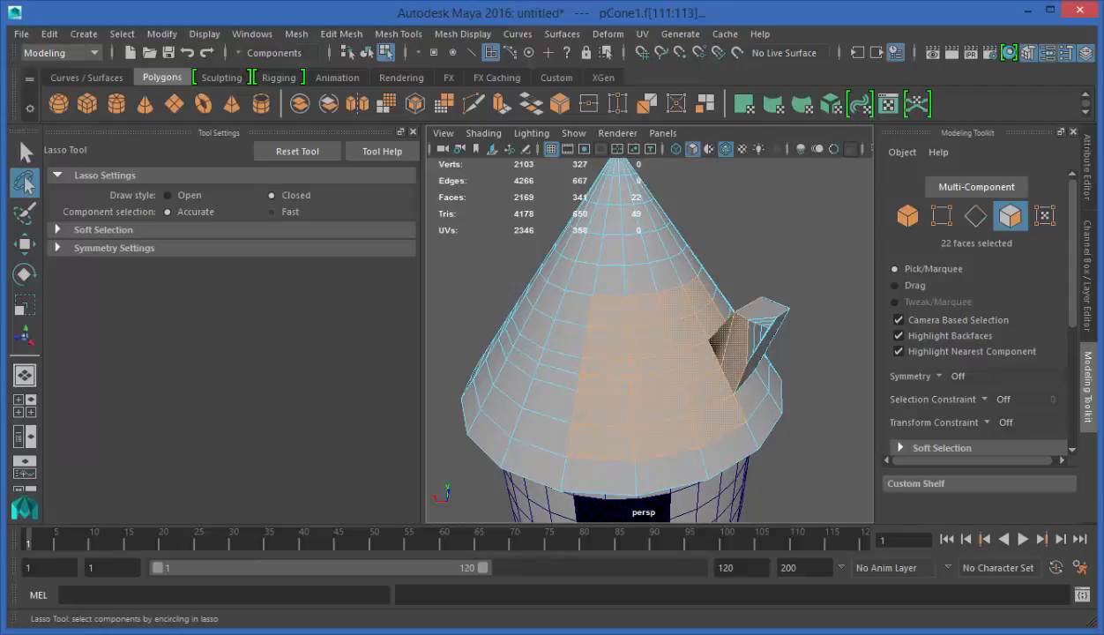
- Set the lasso's component selection to Fast, try a lasso across the roof's side and the protruding box, and undo it
click(270, 211)
mouse_move(766, 232)
mouse_down()
mouse_move(659, 212)
mouse_move(613, 300)
mouse_move(697, 366)
mouse_move(765, 374)
mouse_up()
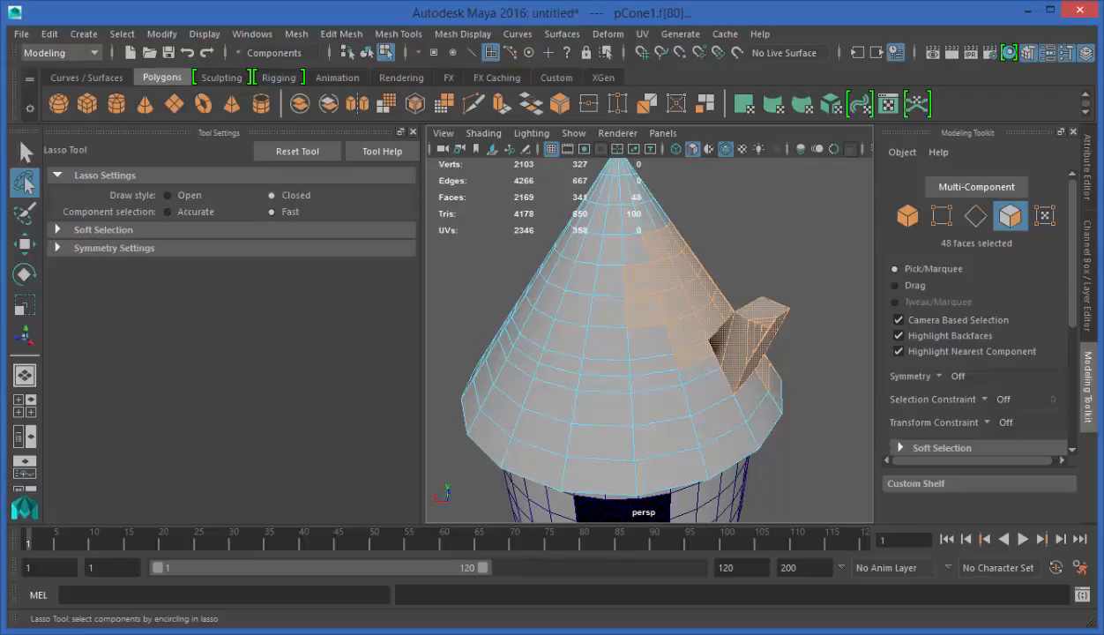
key(ctrl+z)
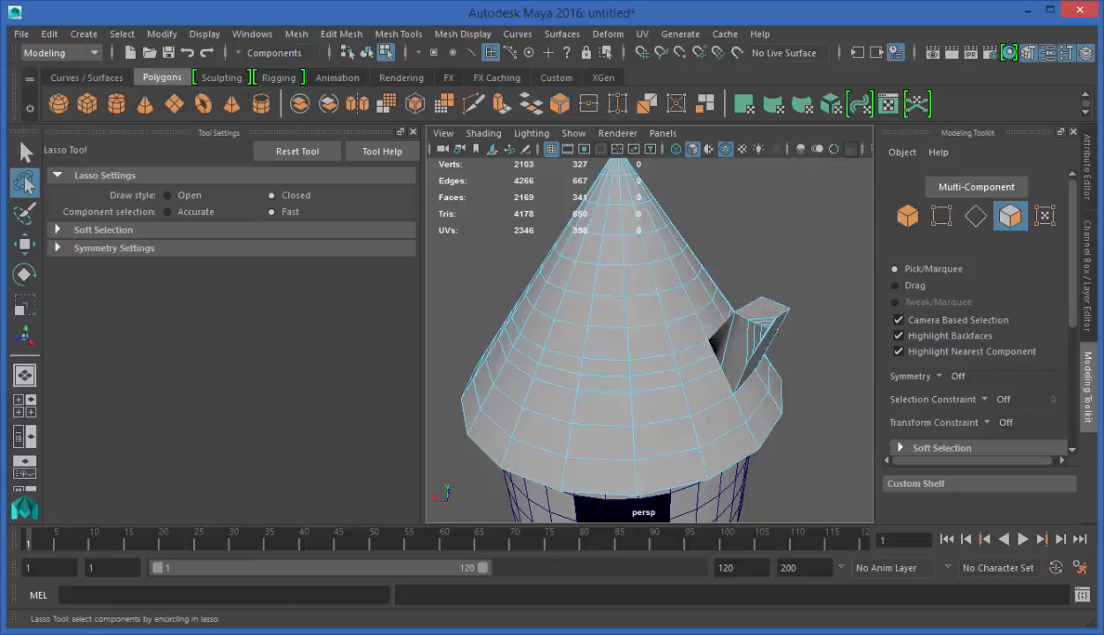
- Lasso-select the faces around the protruding box's outer top corner with the Closed draw style
alt+drag(604, 321, 617, 300)
mouse_move(801, 252)
mouse_down()
mouse_move(734, 252)
mouse_move(722, 282)
mouse_move(764, 339)
mouse_up()
drag(754, 335, 732, 309)
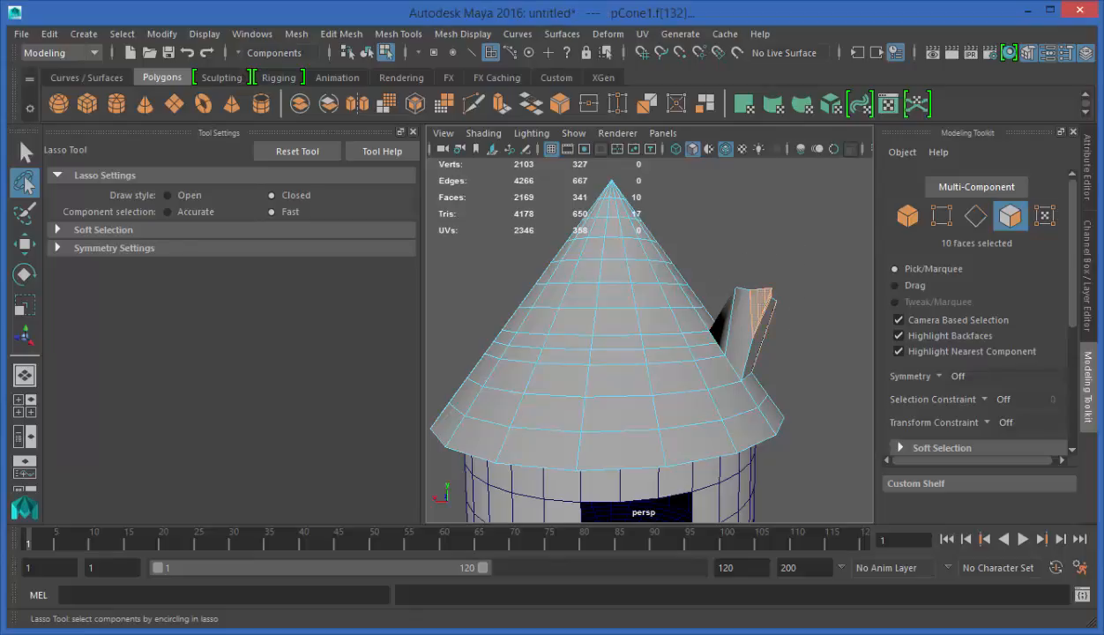
- Lasso-select the protruding box's upper faces with the Open draw style, and repeat the selection with Closed
mouse_move(750, 370)
alt+mouse_down()
mouse_move(666, 371)
mouse_move(564, 335)
mouse_move(485, 371)
mouse_move(750, 379)
alt+mouse_up()
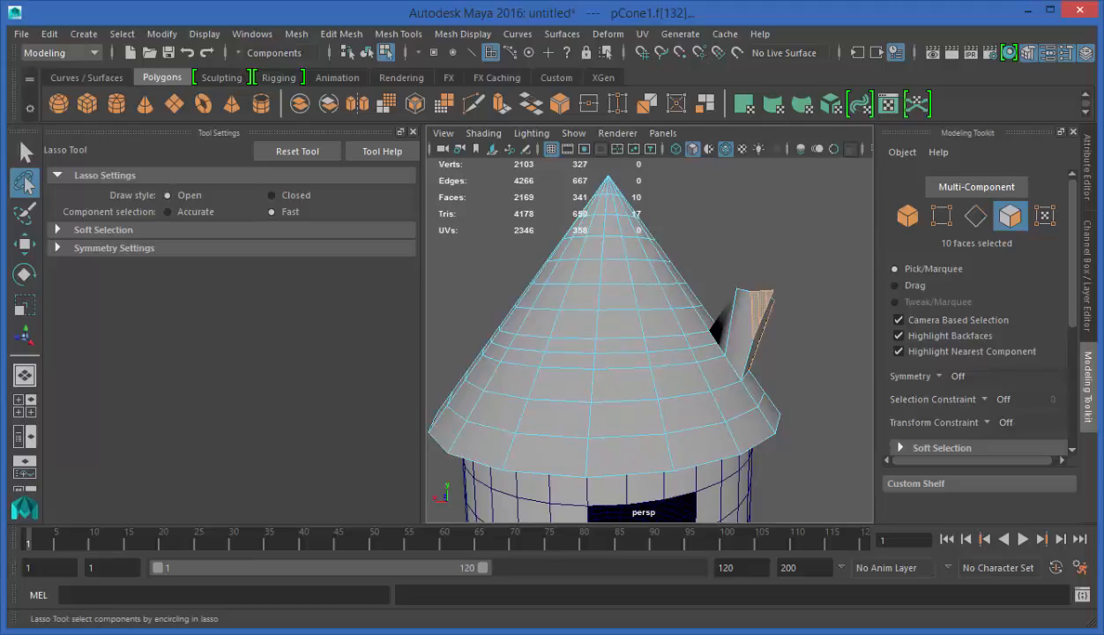
drag(735, 257, 738, 303)
mouse_move(820, 317)
mouse_down()
mouse_move(772, 337)
mouse_move(441, 353)
mouse_move(741, 348)
mouse_up()
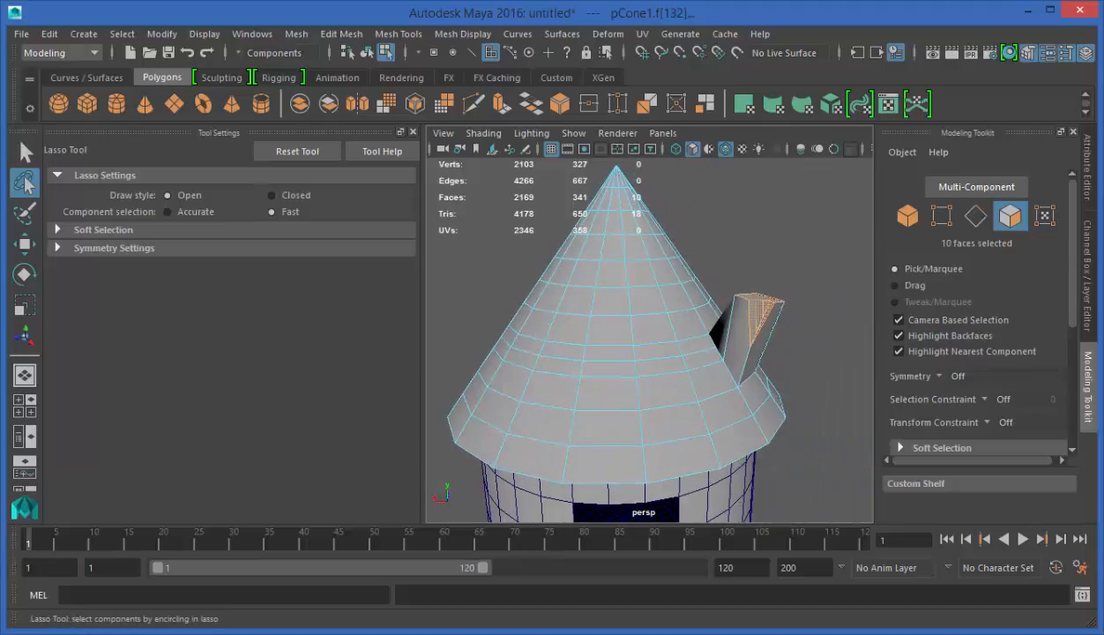
mouse_move(739, 230)
mouse_down()
mouse_move(697, 247)
mouse_move(728, 316)
mouse_move(814, 331)
mouse_move(818, 318)
mouse_up()
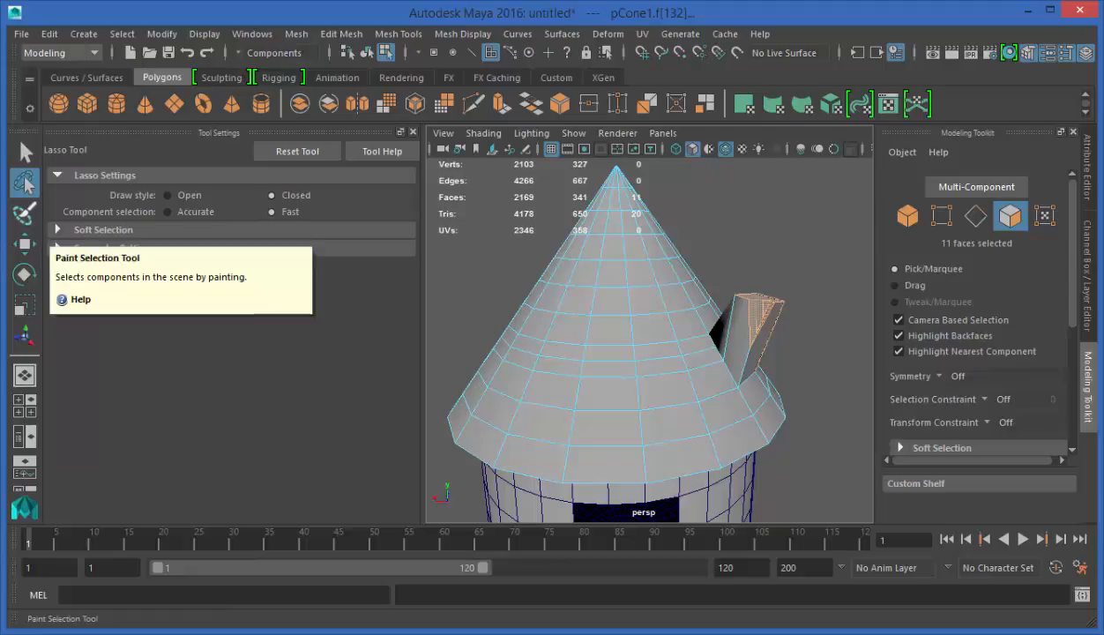
- Activate the Paint Selection Tool, review its brush and paint operation settings, and close them
click(25, 214)
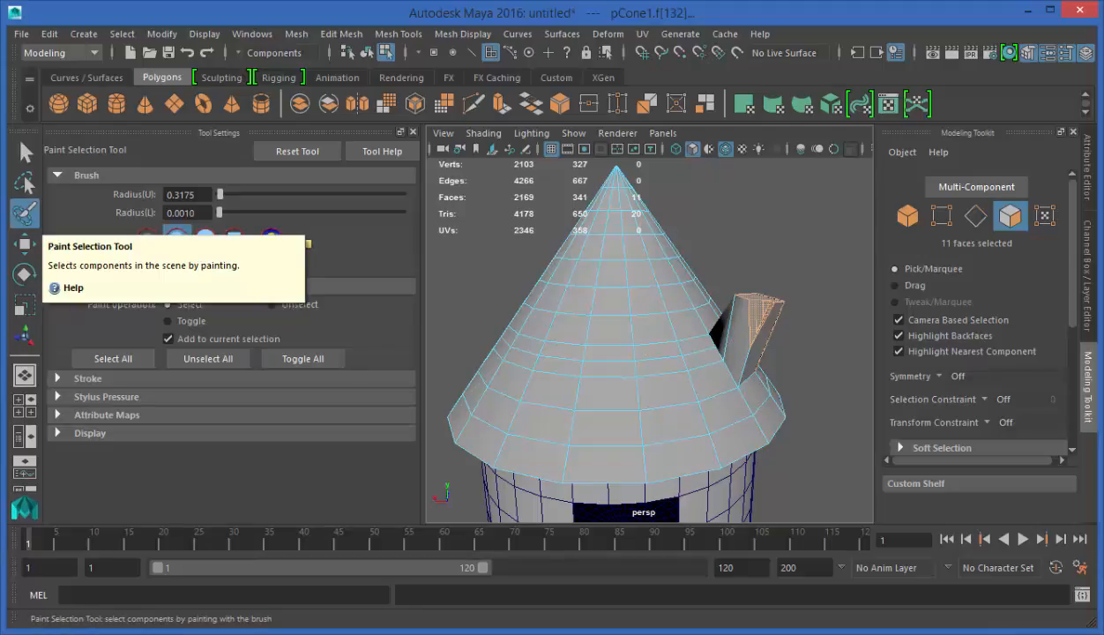
mouse_move(599, 345)
alt+mouse_down()
mouse_move(641, 320)
mouse_move(626, 316)
mouse_move(671, 316)
mouse_move(663, 338)
alt+mouse_up()
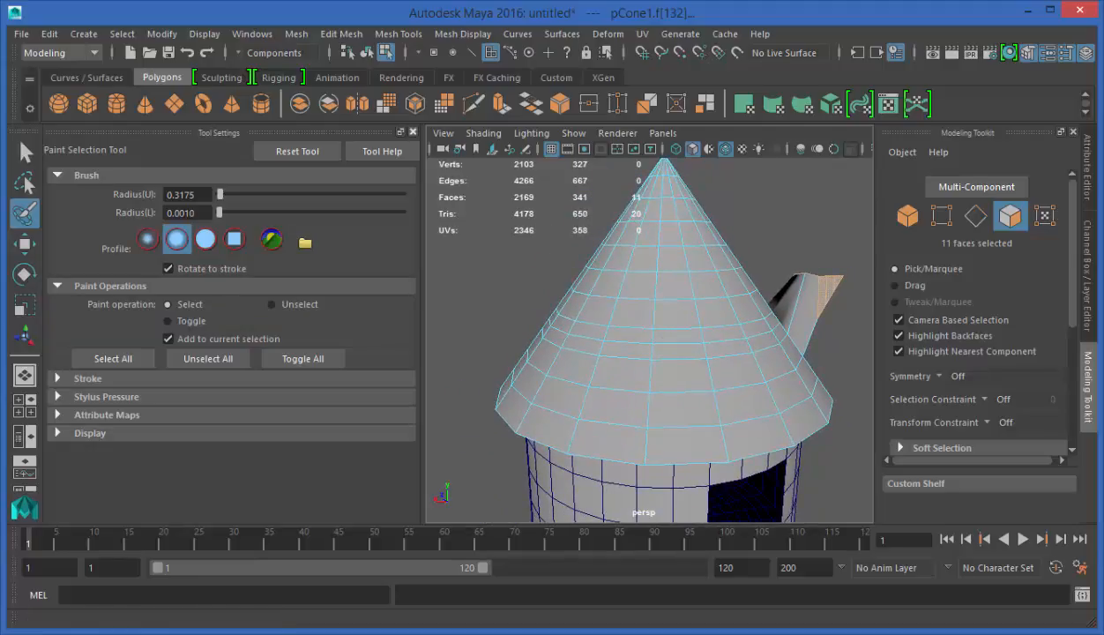
click(412, 131)
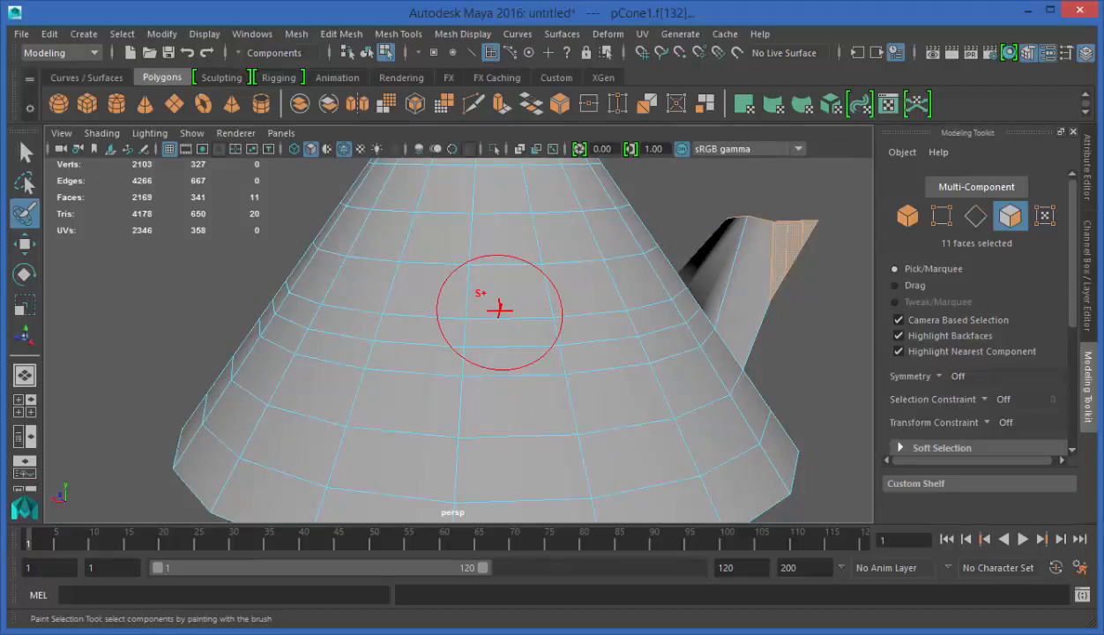
- Switch to the browser to view the keyboard picture, and return to Maya
key(alt+Tab)
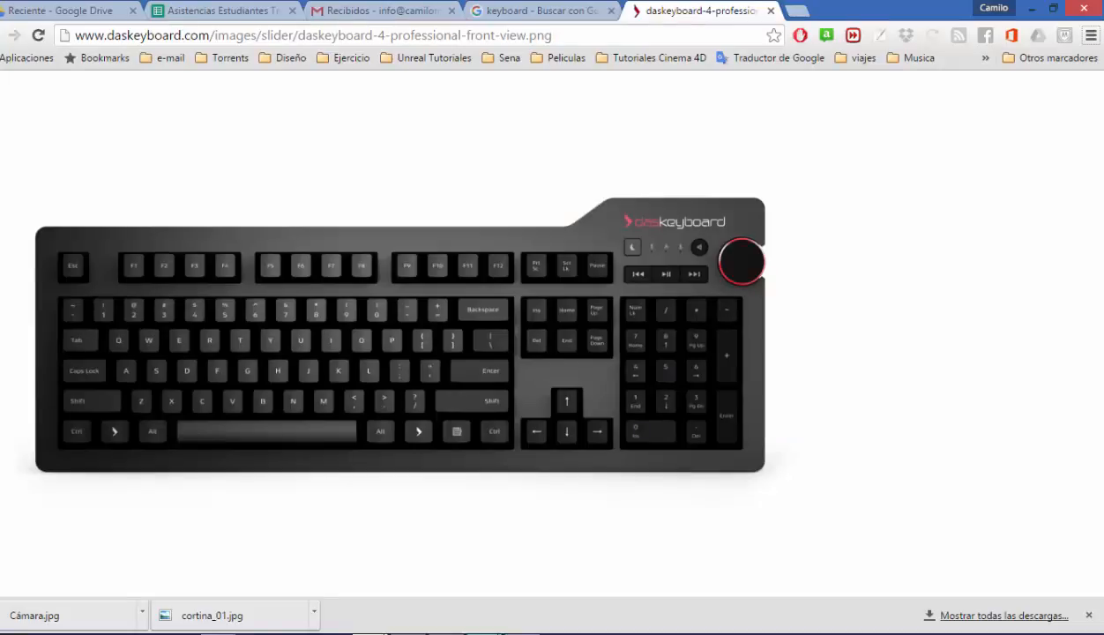
key(alt+Tab)
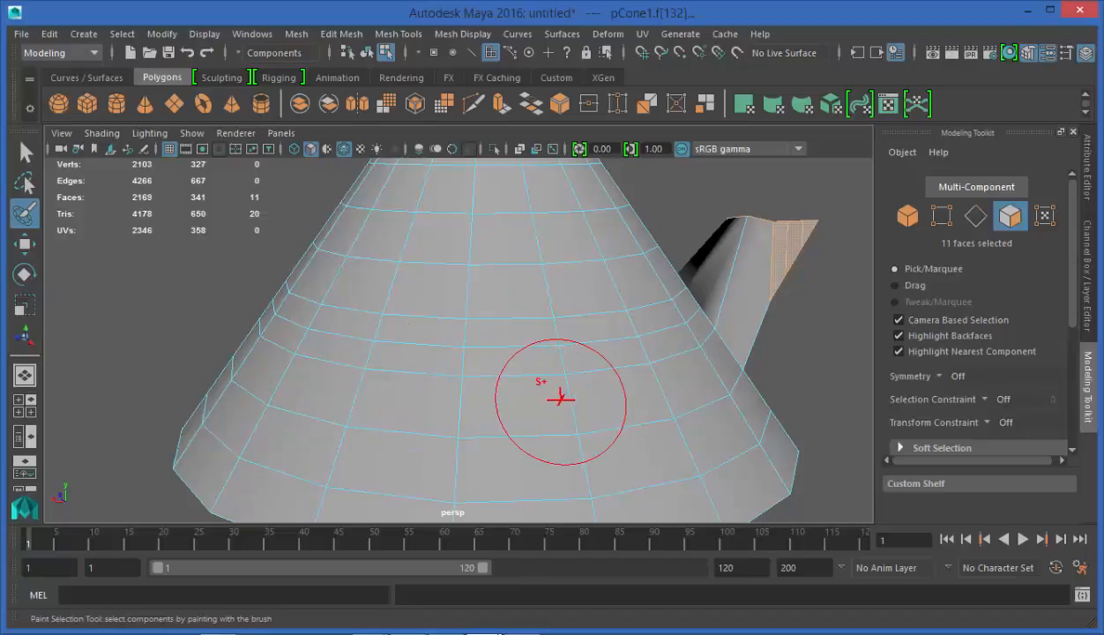
- Paint-select a broad patch of faces across the cone roof's middle rows beside the protruding box
scroll(554, 332, down, 3)
alt+middle_drag(564, 339, 569, 354)
mouse_move(452, 316)
alt+mouse_down()
mouse_move(533, 419)
mouse_move(556, 344)
alt+mouse_up()
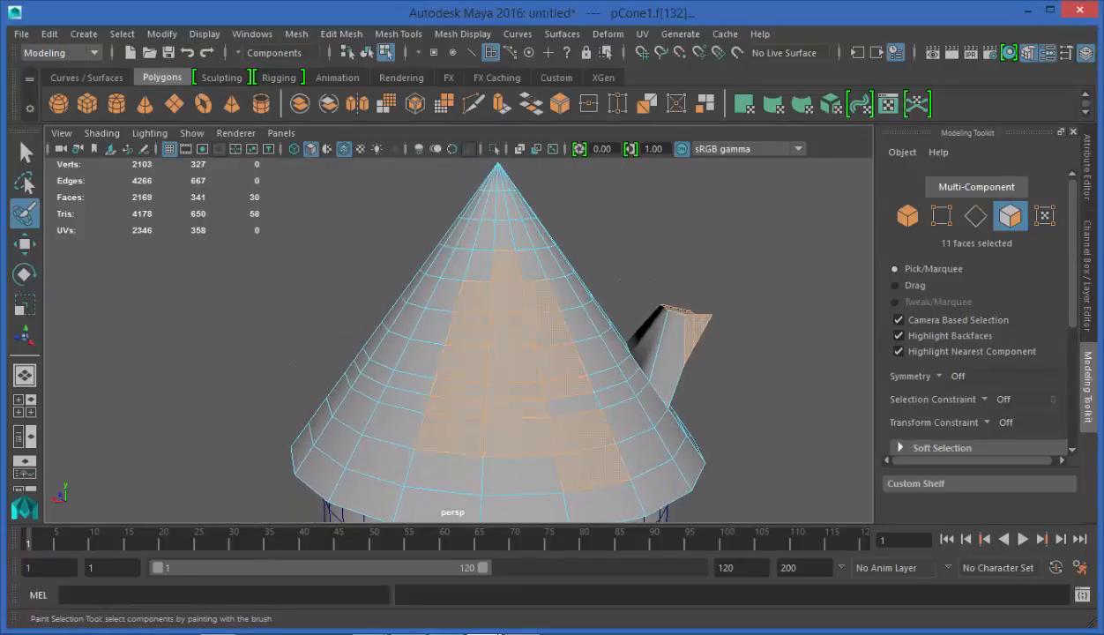
drag(617, 396, 638, 454)
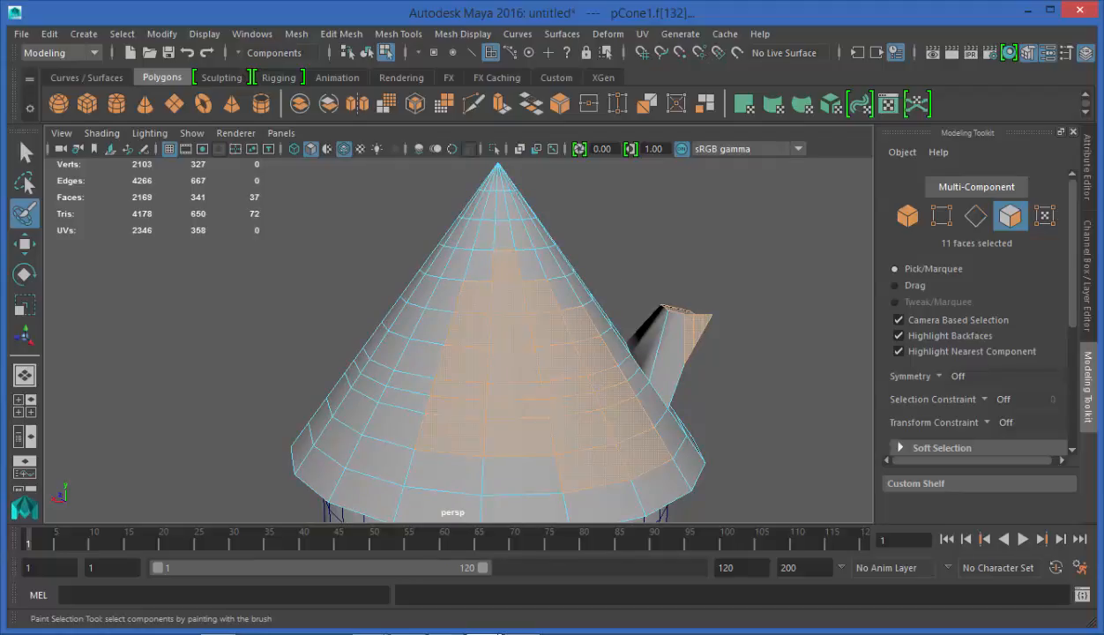
mouse_move(481, 401)
alt+mouse_down()
mouse_move(496, 406)
mouse_move(561, 375)
mouse_move(518, 365)
alt+mouse_up()
alt+drag(404, 458, 375, 370)
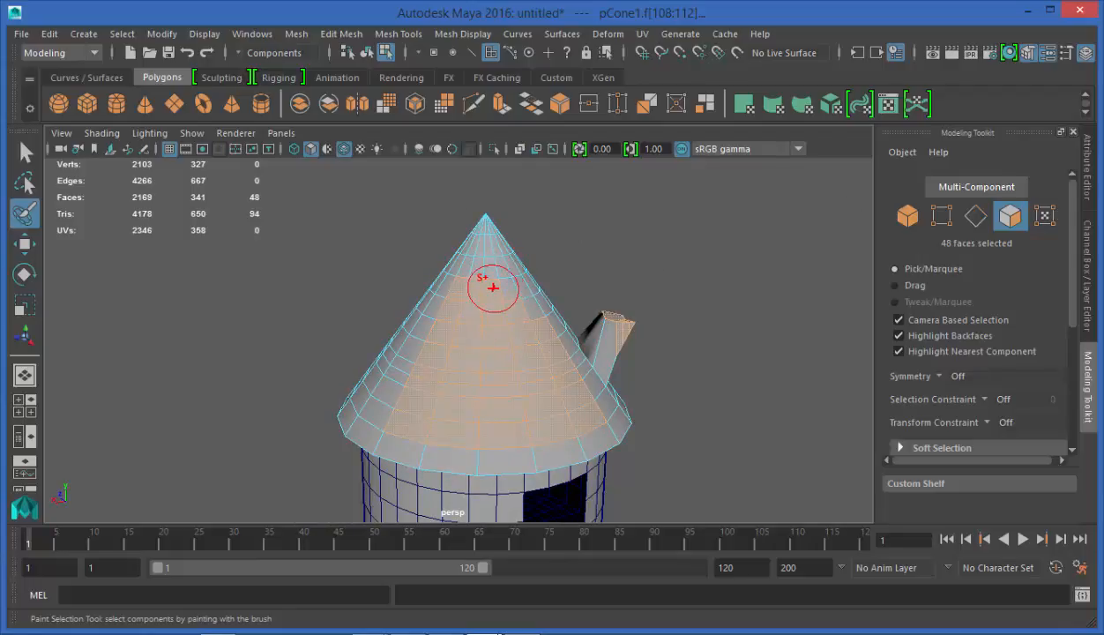
- Undo the last paint selection strokes on the cone roof
key(ctrl+z)
key(ctrl+z)
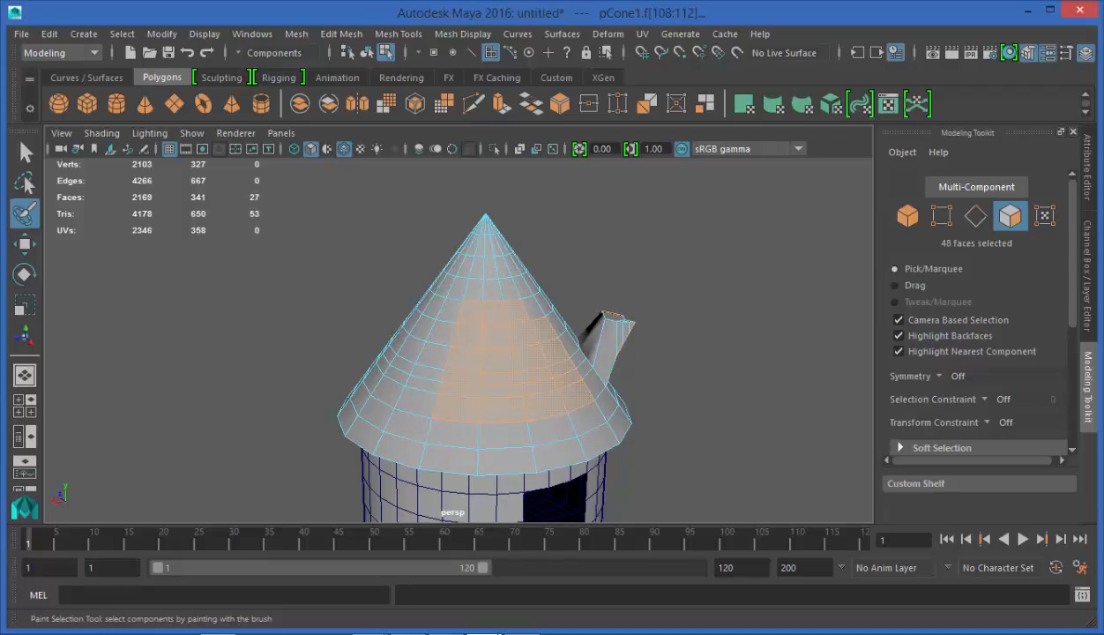
- Open the Paint Selection Tool settings and set the brush's upper radius to 0.6787 and lower radius to 0.0000
mouse_move(671, 362)
alt+mouse_down()
mouse_move(599, 379)
mouse_move(562, 323)
alt+mouse_up()
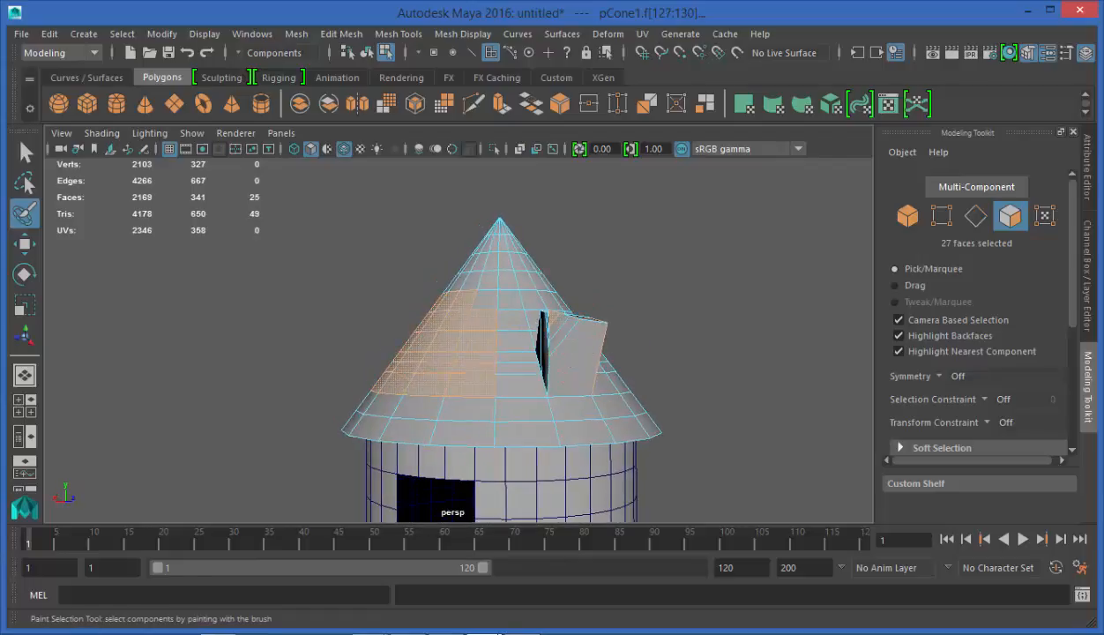
mouse_move(579, 361)
alt+mouse_down()
mouse_move(457, 437)
mouse_move(611, 411)
alt+mouse_up()
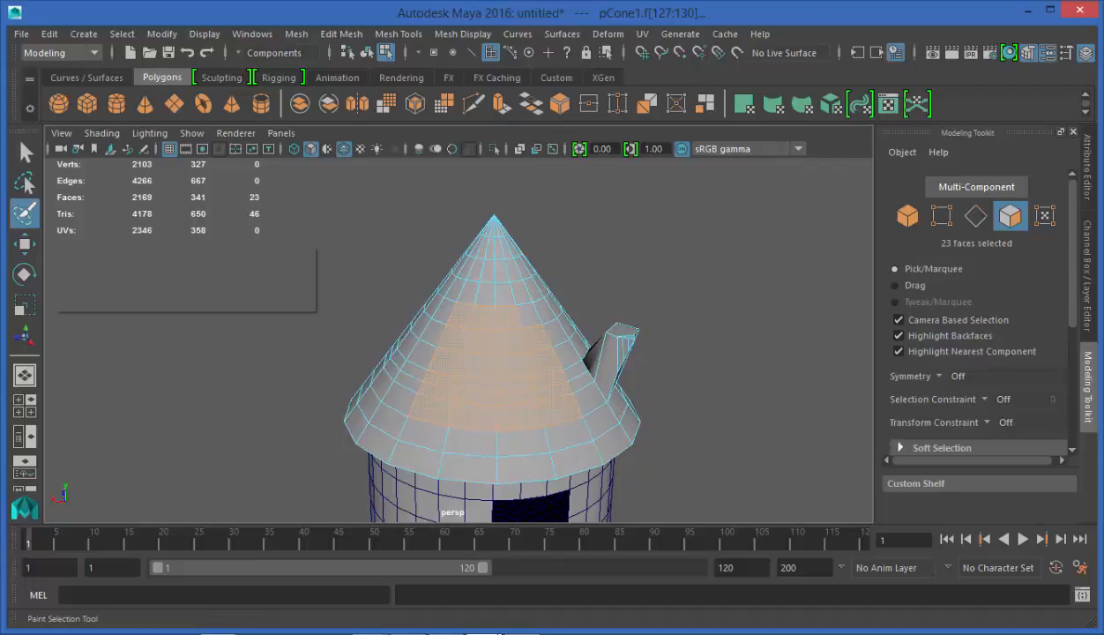
double_click(25, 211)
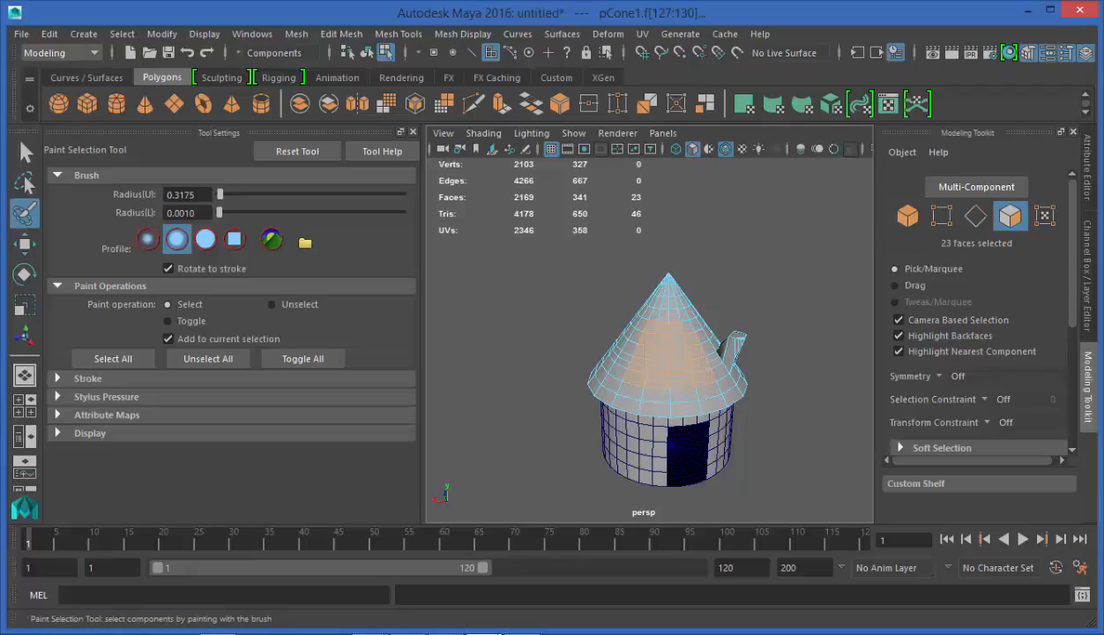
drag(219, 195, 232, 194)
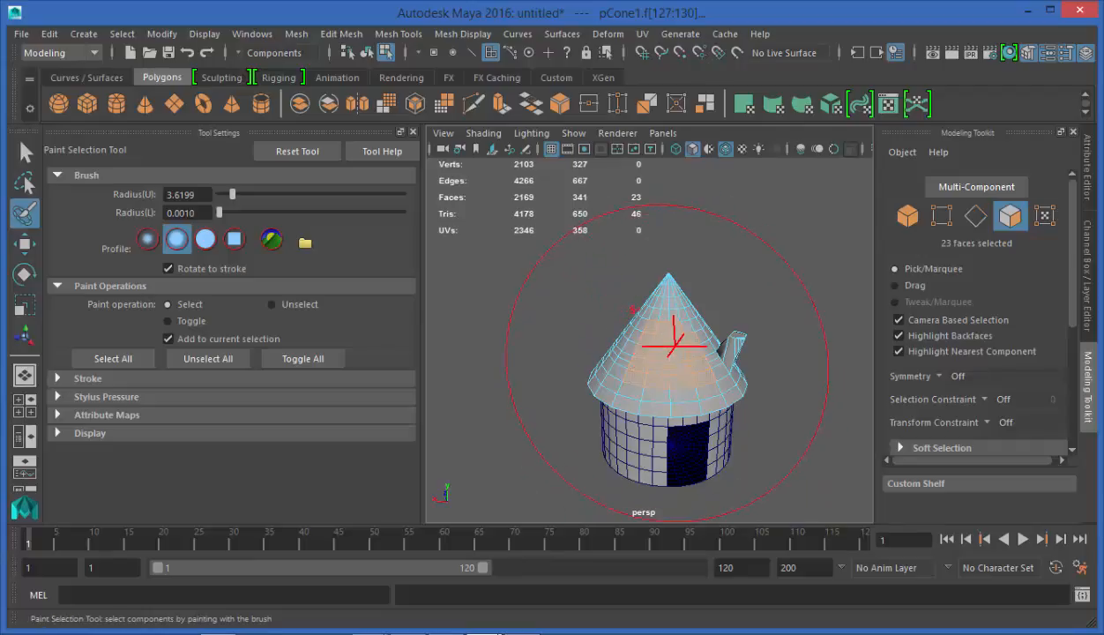
drag(232, 194, 222, 194)
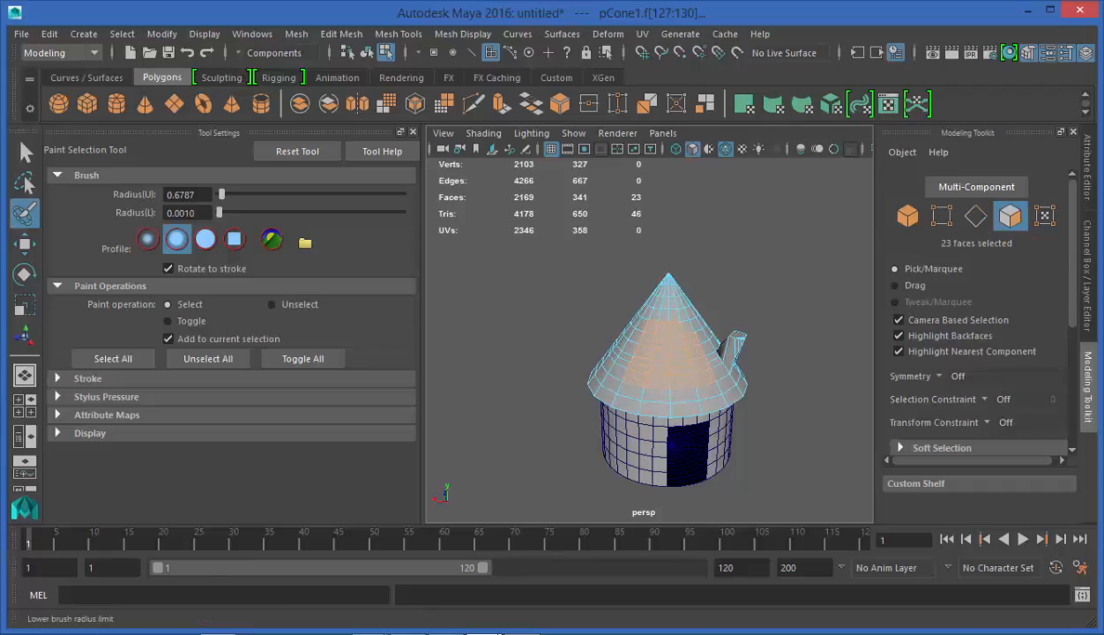
drag(219, 212, 221, 213)
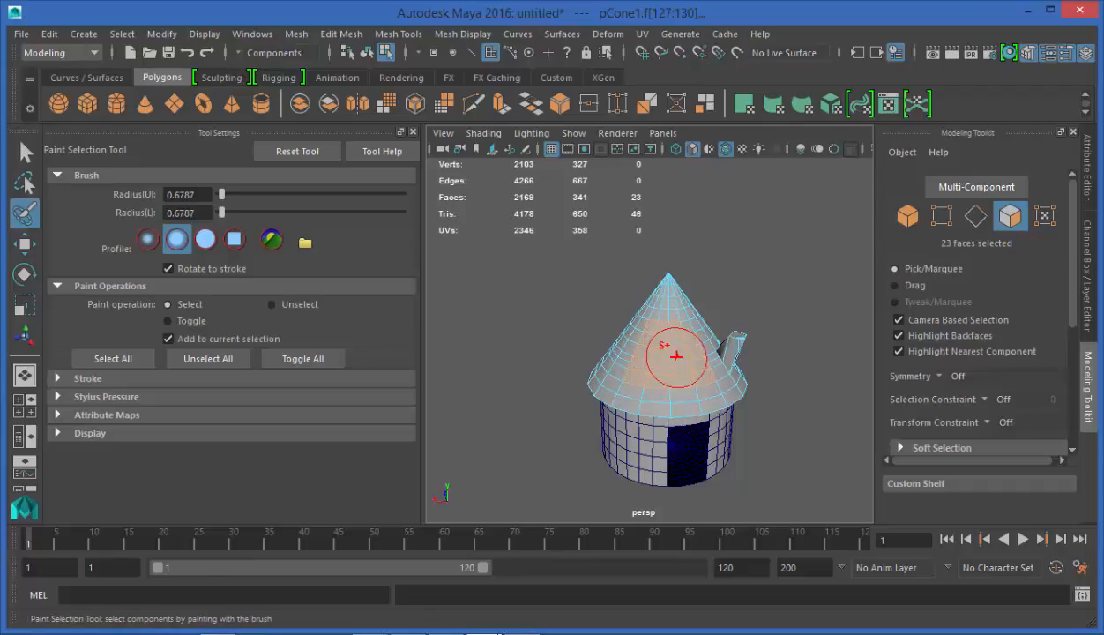
drag(221, 212, 217, 212)
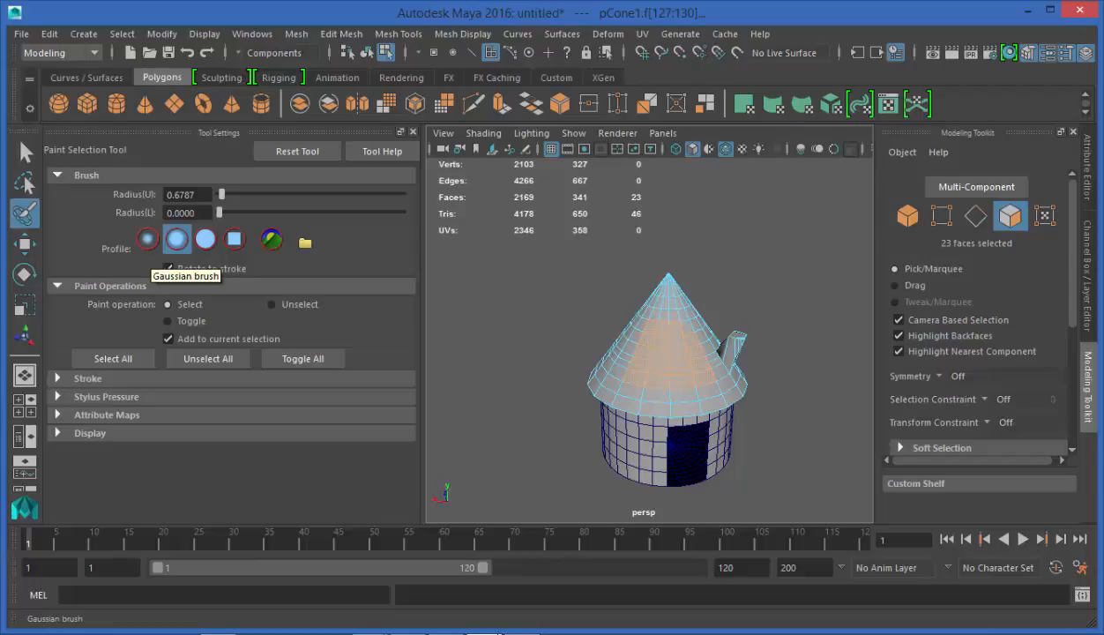
- Try paint-selecting a patch of cone roof faces with the Soft brush profile, and undo the stroke
click(148, 239)
click(176, 239)
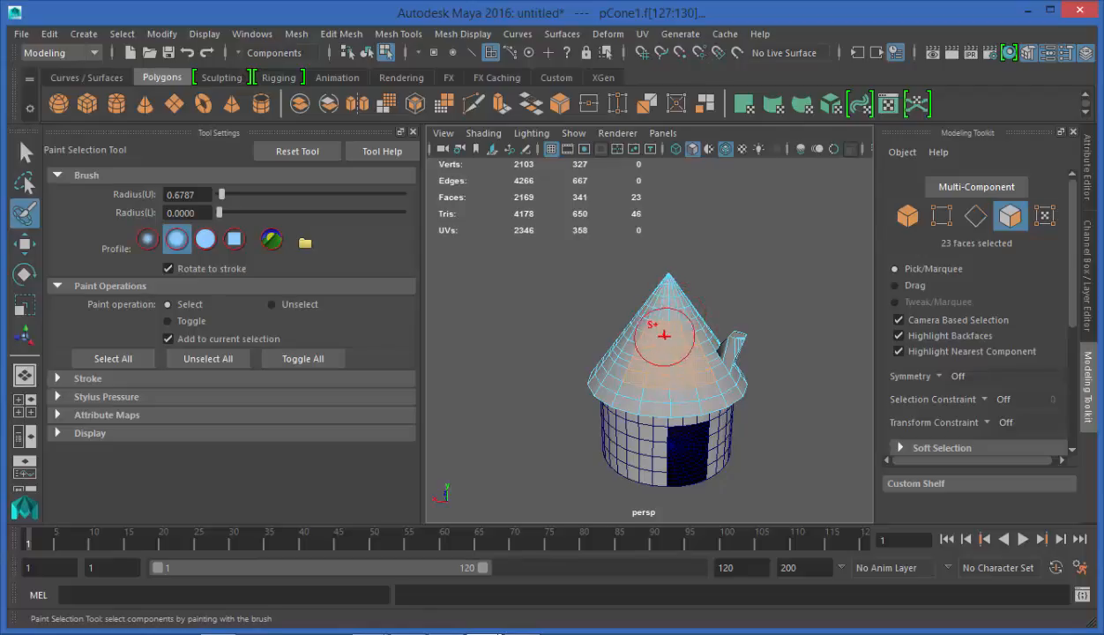
alt+drag(663, 335, 621, 374)
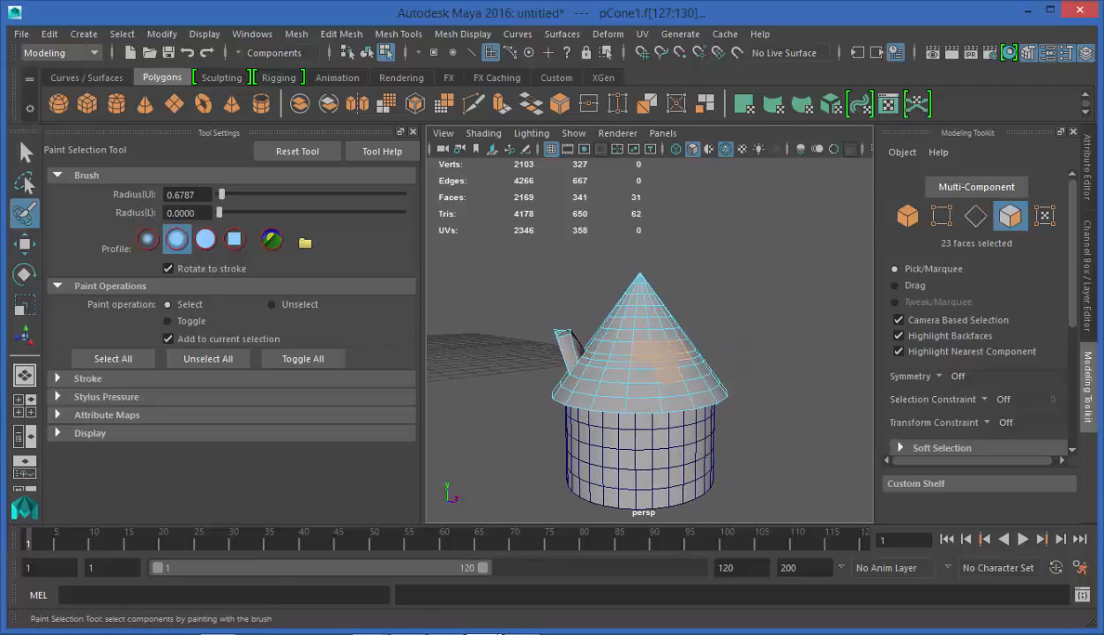
key(ctrl+z)
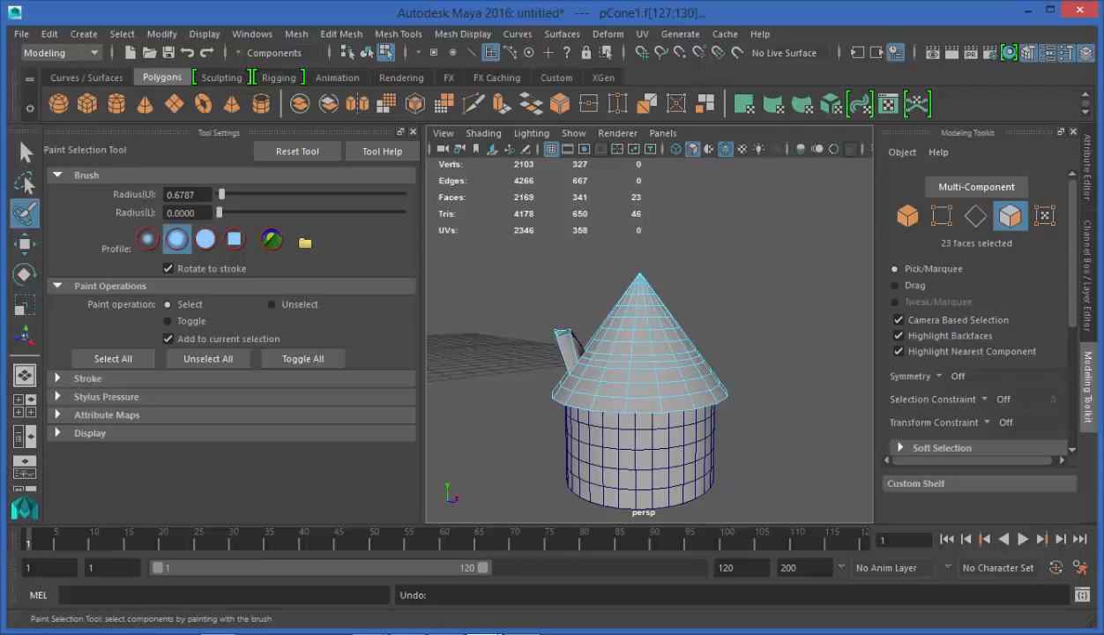
- Choose the Gaussian brush profile and paint-select a patch of faces in the cone roof's upper middle rows opposite the door
click(148, 239)
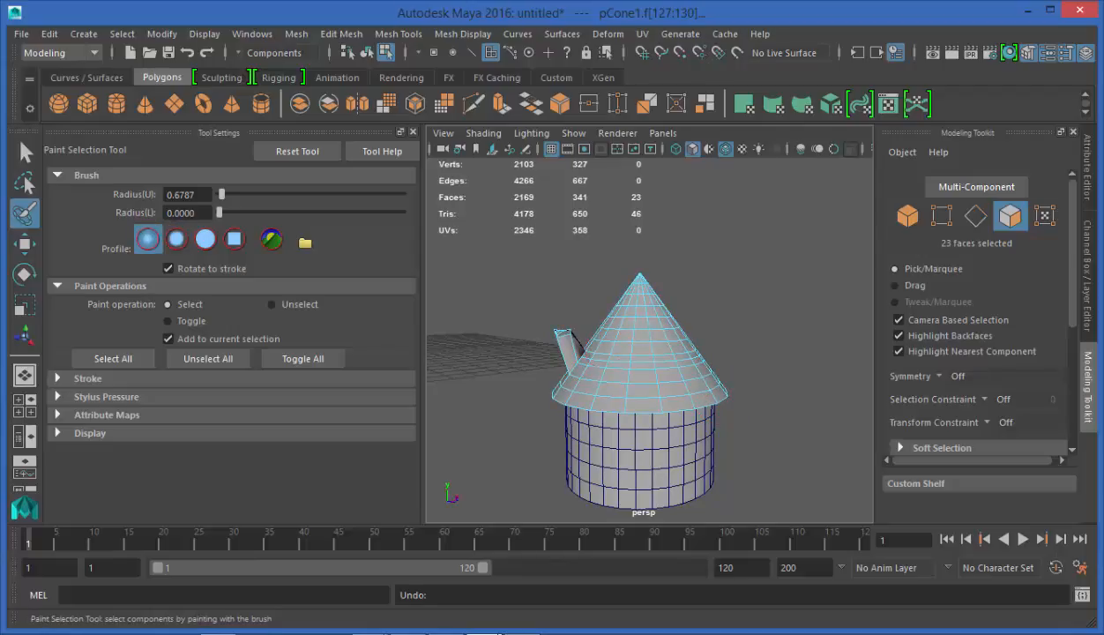
drag(648, 352, 642, 339)
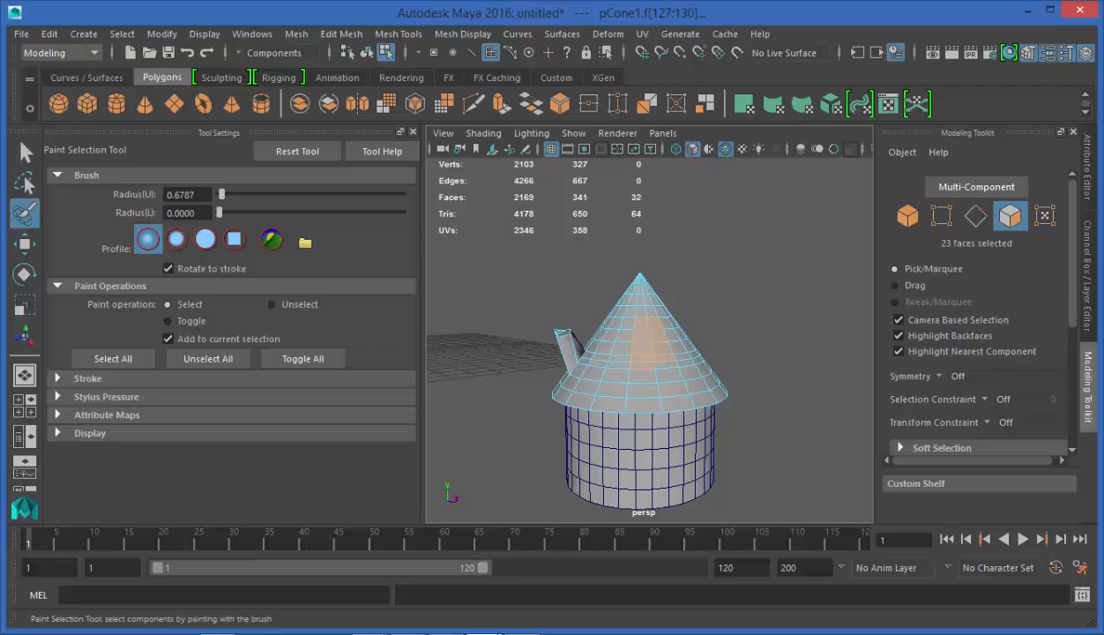
drag(642, 335, 641, 315)
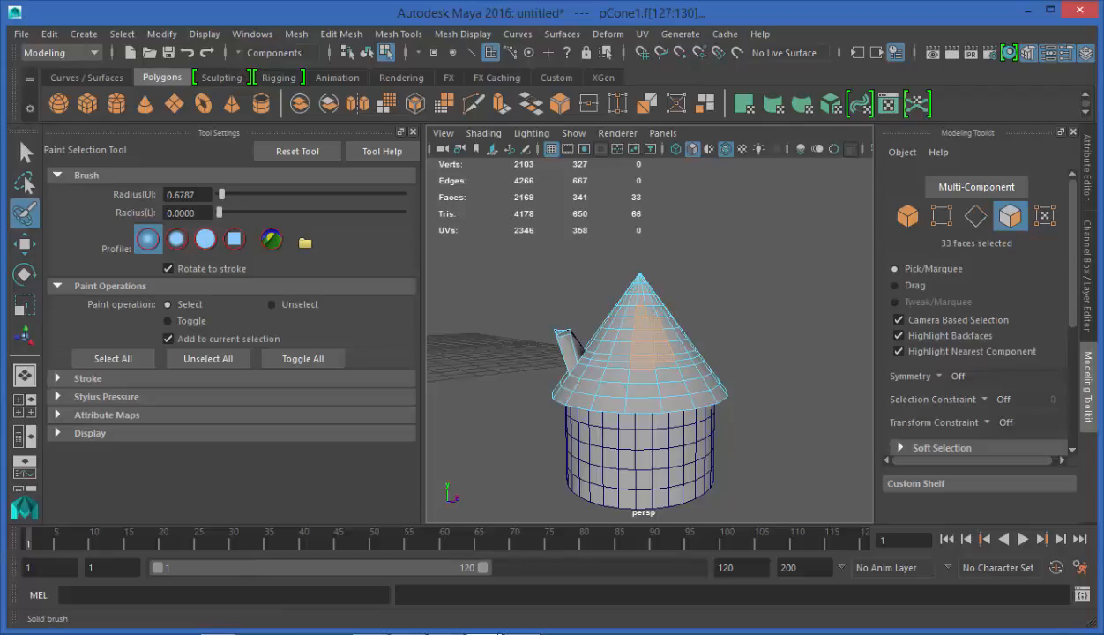
- Choose the Solid brush profile and paint-select a tall patch of faces on another side of the cone roof
click(205, 239)
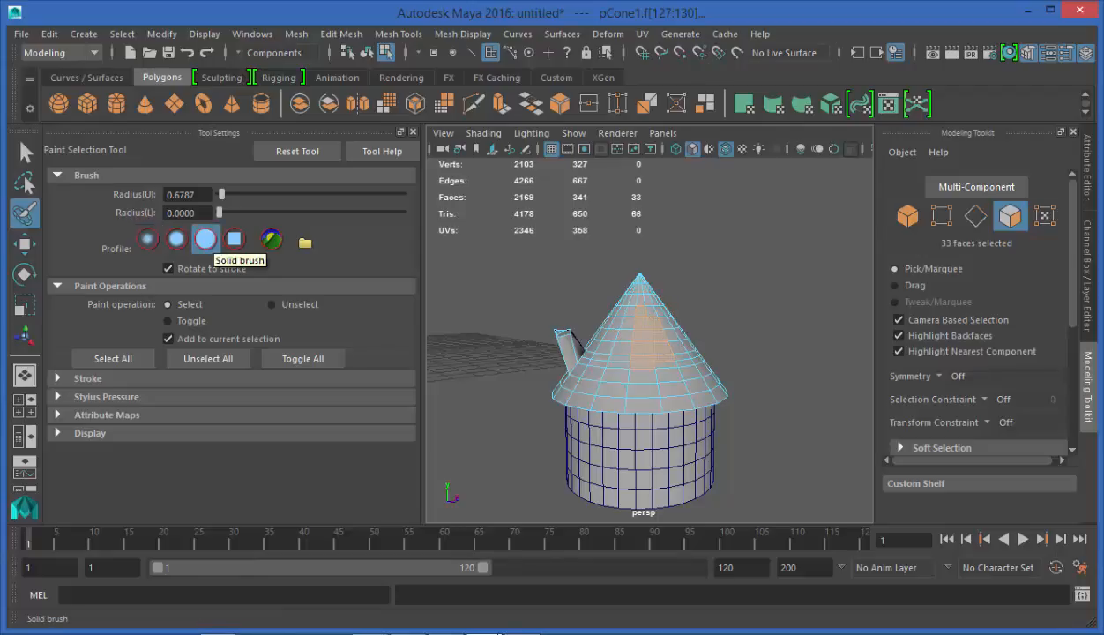
alt+drag(628, 366, 776, 314)
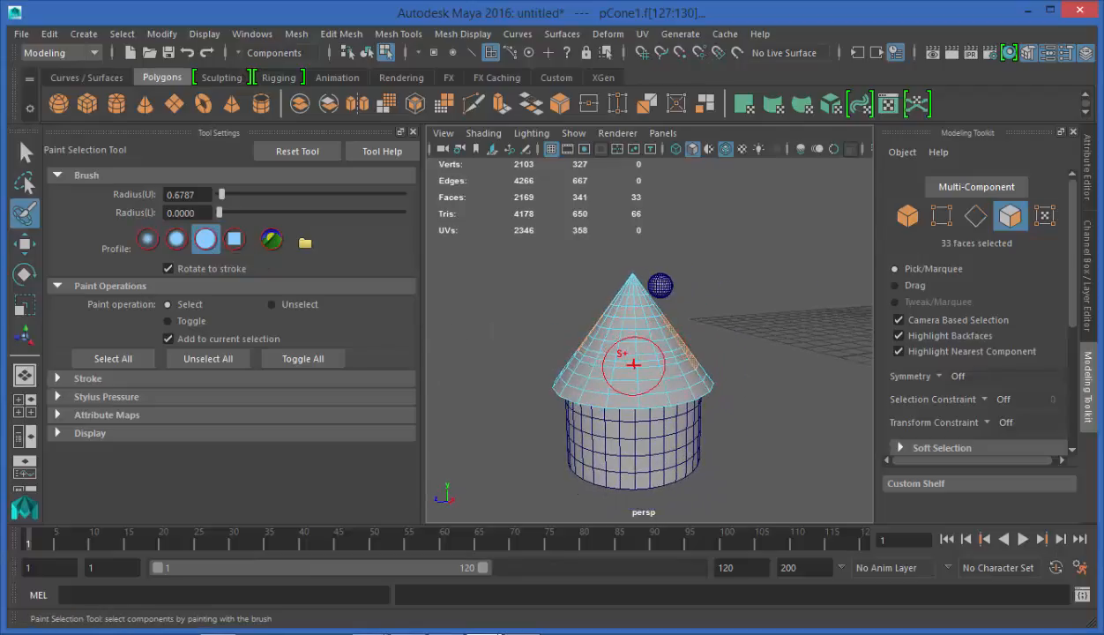
click(633, 362)
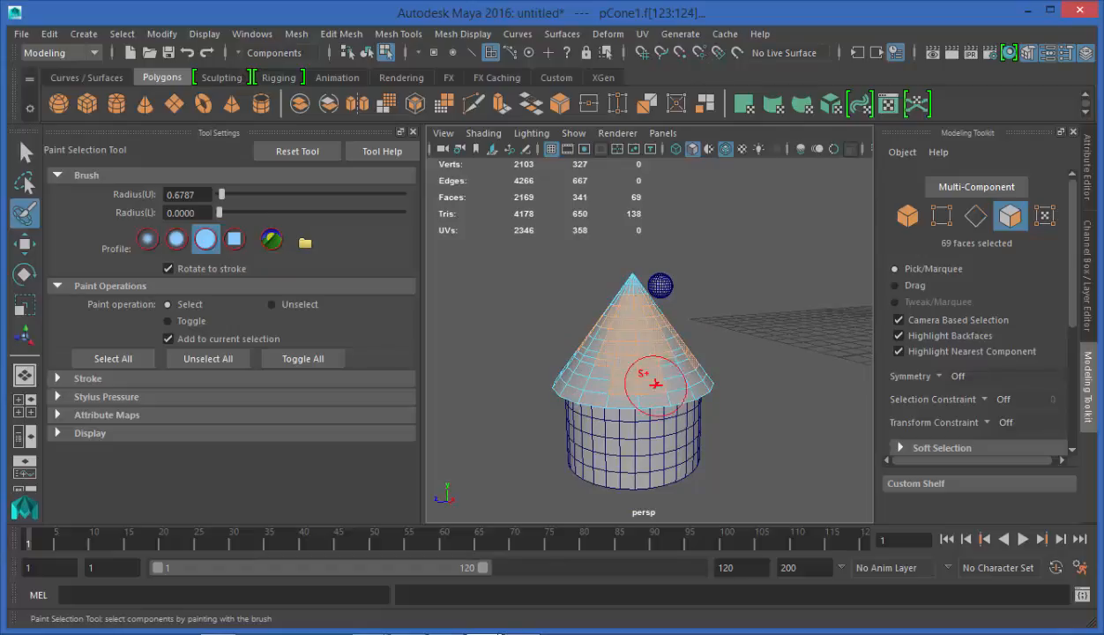
- Choose the Square brush profile and extend the painted face selection across most of the cone roof
scroll(592, 353, up, 3)
scroll(598, 350, down, 1)
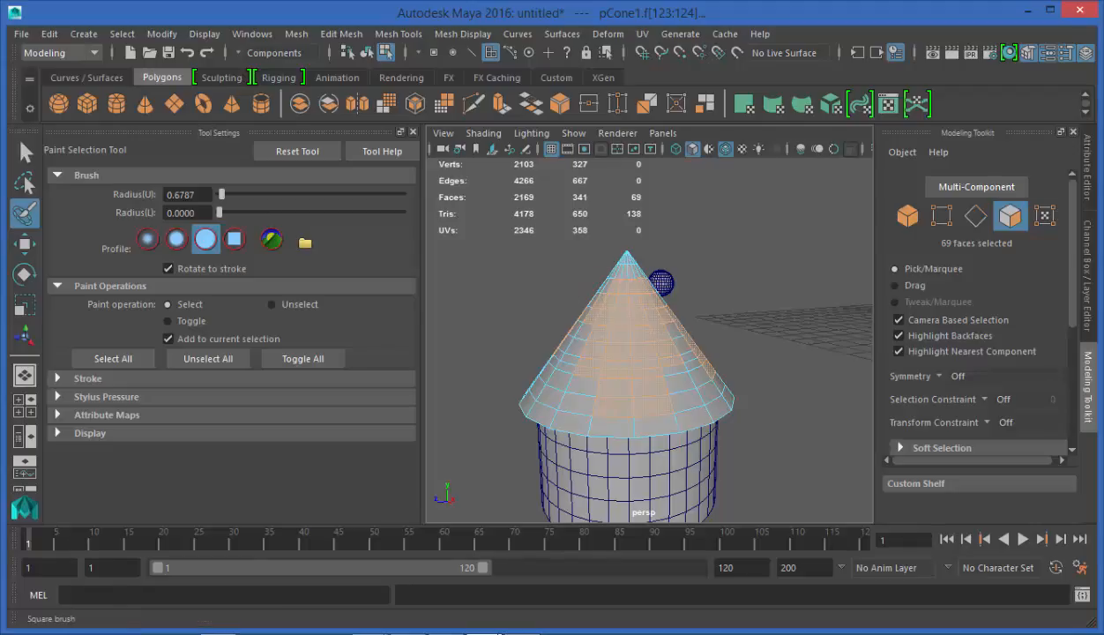
click(234, 240)
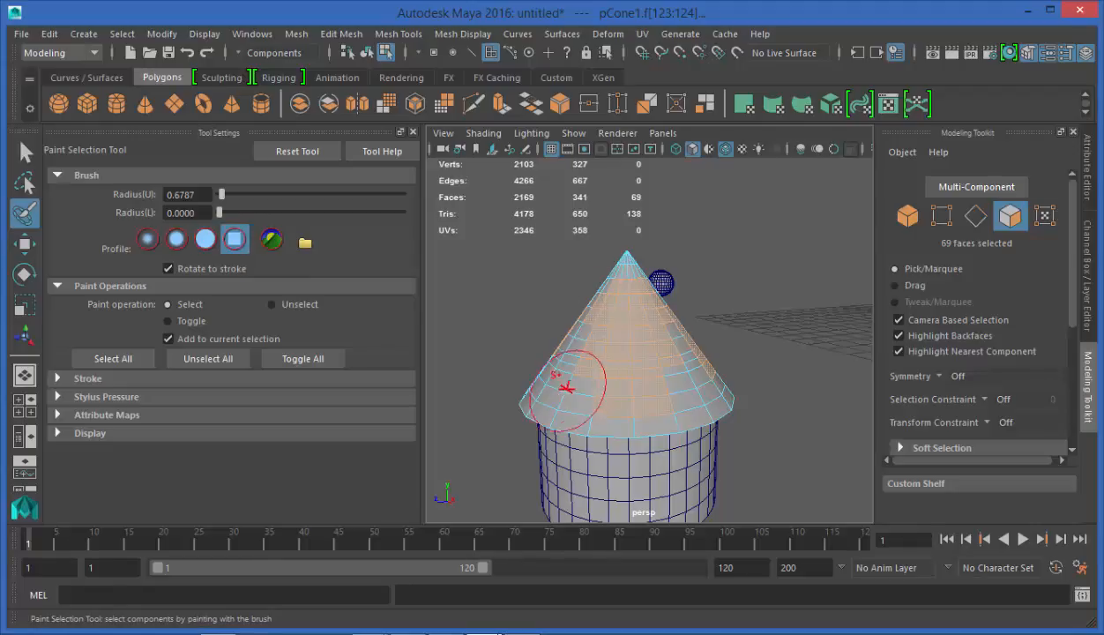
alt+drag(567, 382, 682, 393)
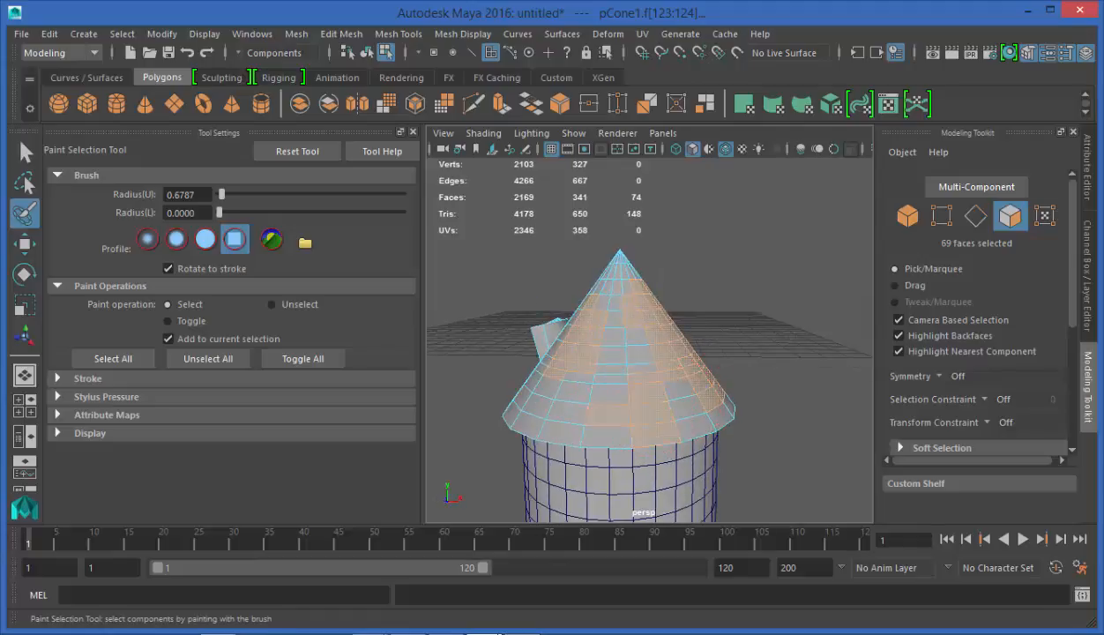
drag(605, 309, 622, 304)
mouse_move(651, 351)
alt+mouse_down()
mouse_move(582, 347)
mouse_move(637, 362)
mouse_move(594, 359)
mouse_move(584, 340)
mouse_move(612, 363)
mouse_move(577, 362)
alt+mouse_up()
alt+right_drag(577, 363, 628, 343)
alt+middle_drag(628, 344, 636, 324)
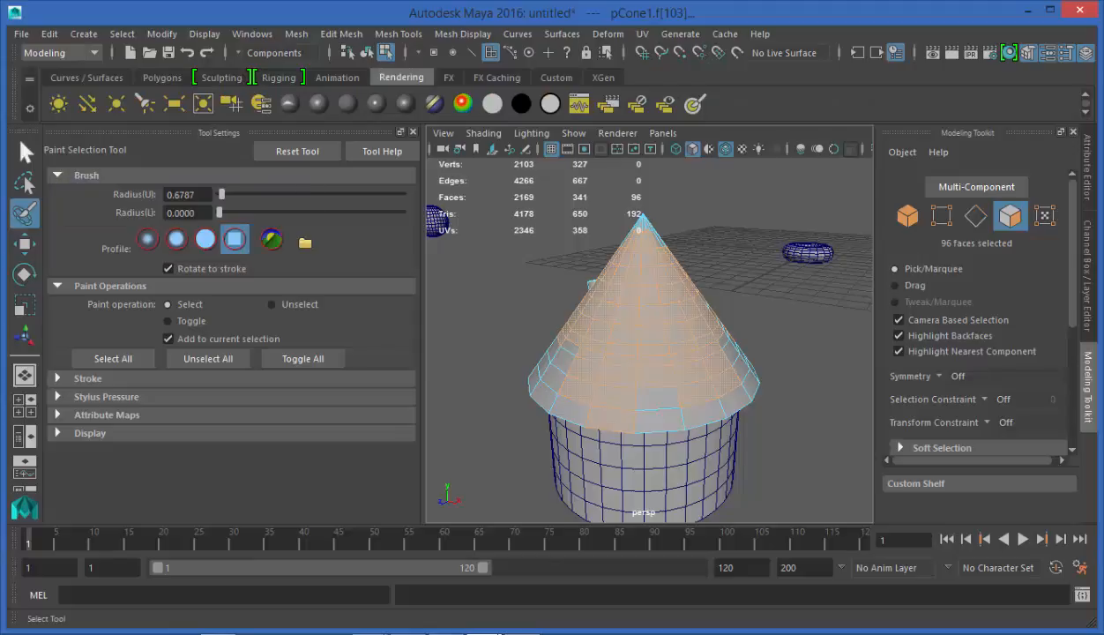
- Activate the Select Tool and clear the face selection on the cone roof
click(24, 153)
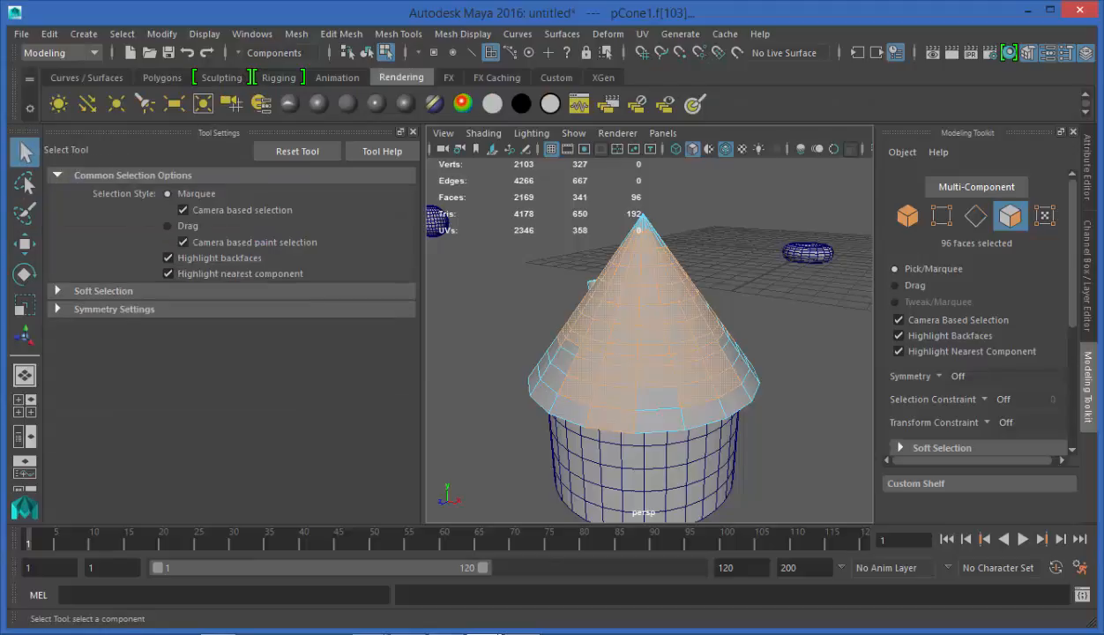
click(734, 212)
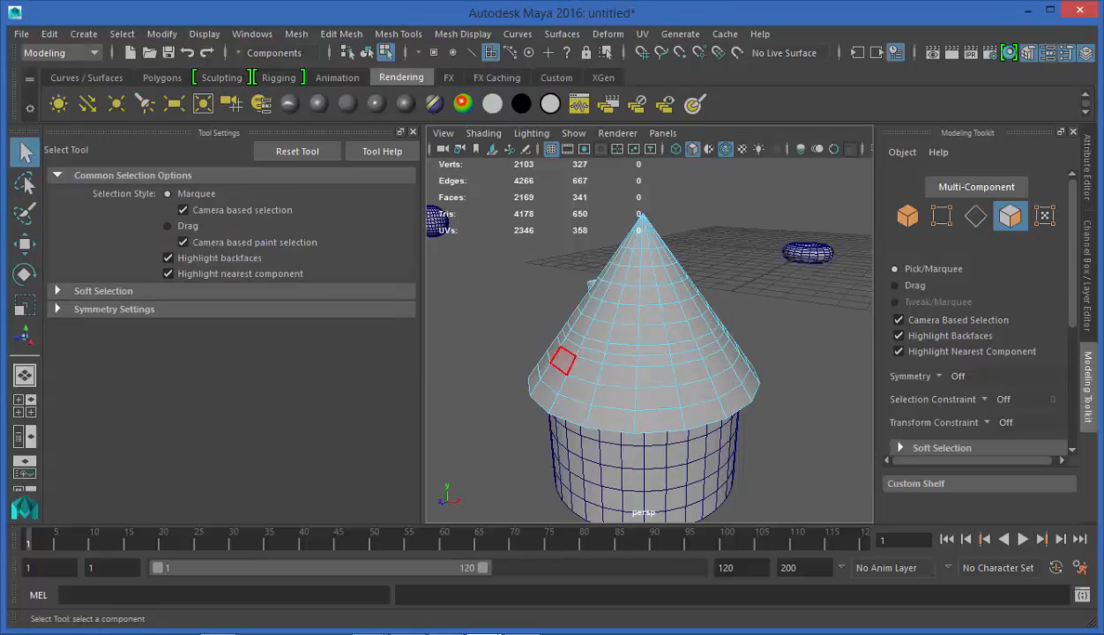
alt+drag(555, 353, 829, 357)
alt+drag(618, 344, 685, 331)
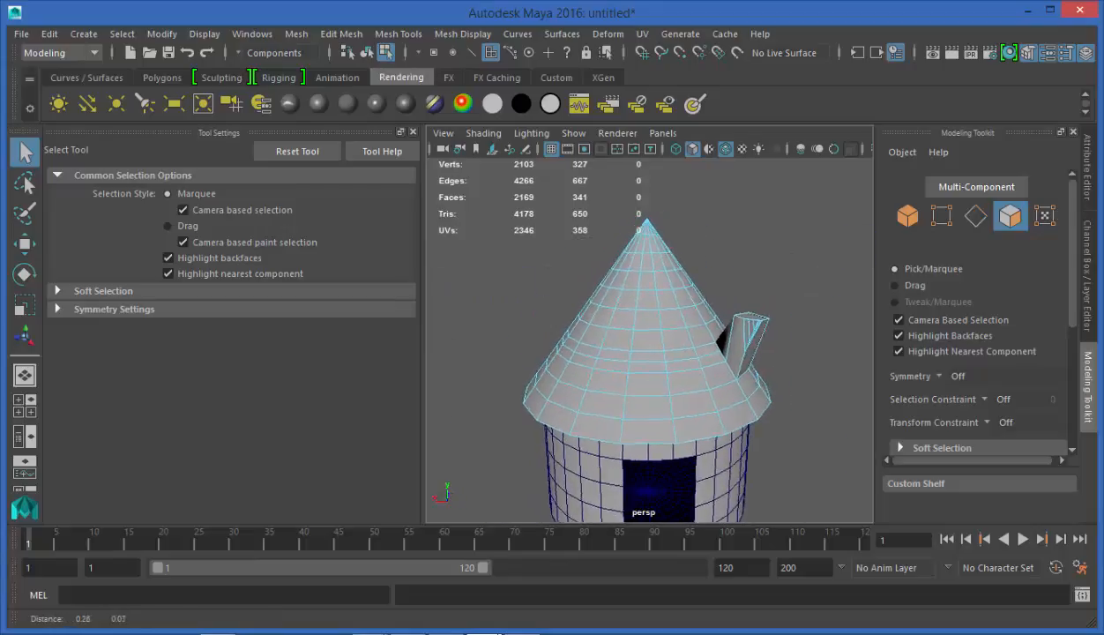
- Switch to vertex mode, turn off camera based selection, and marquee-select the vertices around the cone roof's middle rows and the protruding box
scroll(684, 331, up, 3)
scroll(584, 364, down, 3)
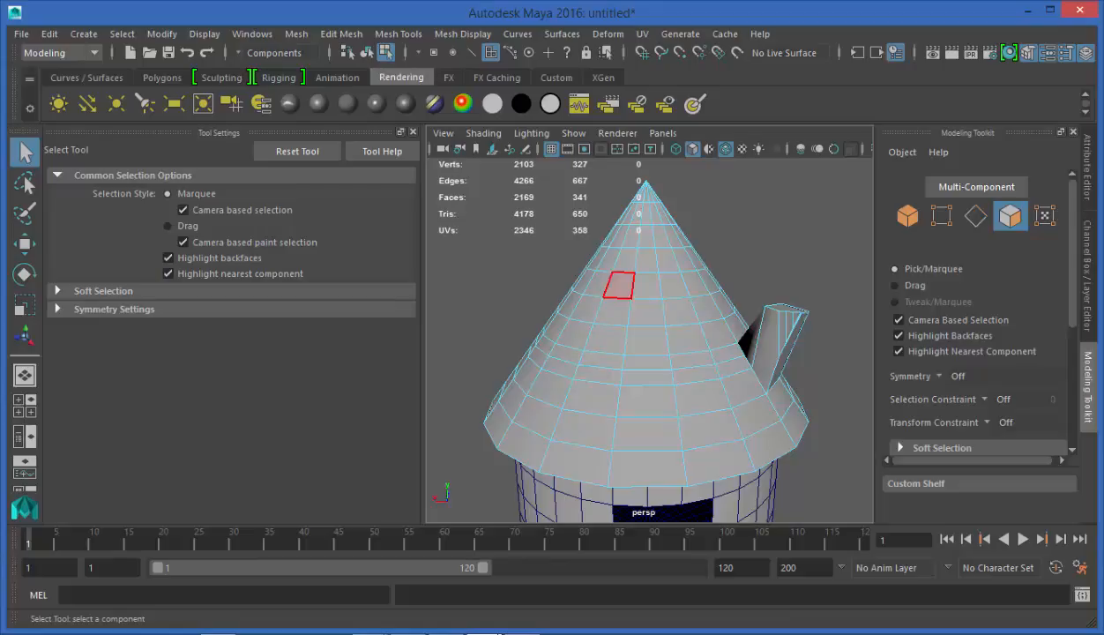
alt+drag(635, 337, 721, 308)
alt+middle_drag(721, 309, 674, 316)
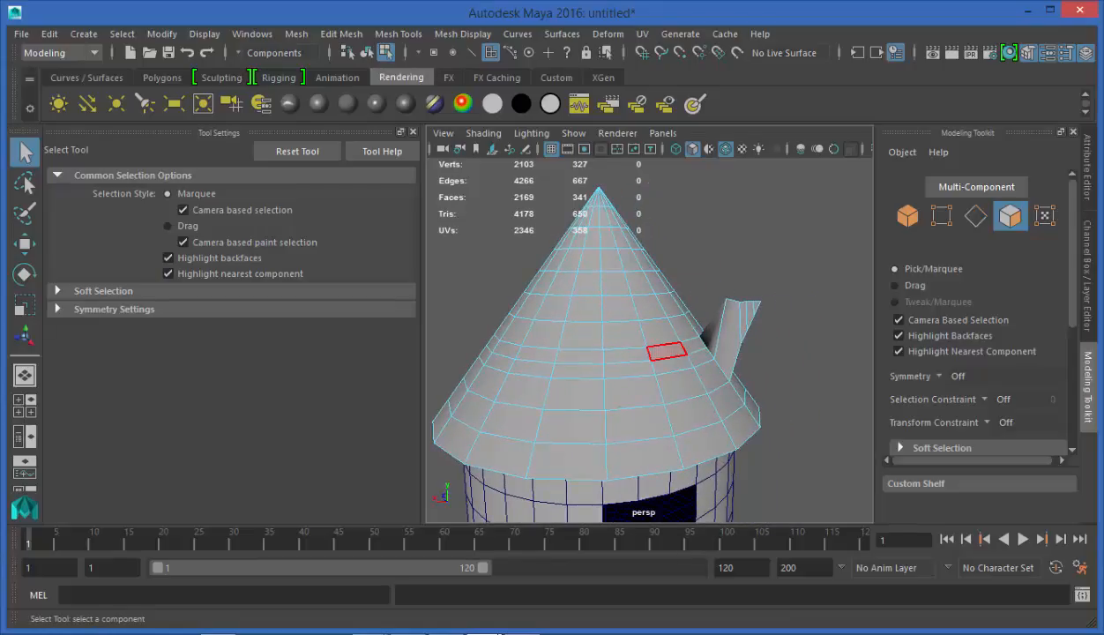
right_drag(668, 332, 599, 158)
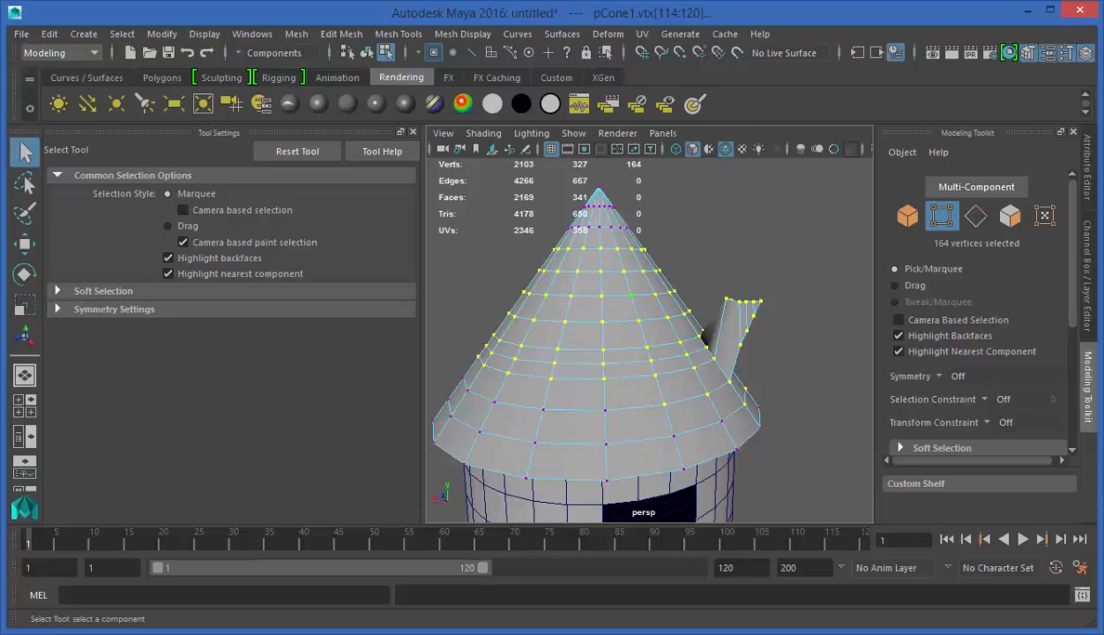
mouse_move(632, 295)
alt+mouse_down()
mouse_move(265, 260)
mouse_move(661, 278)
alt+mouse_up()
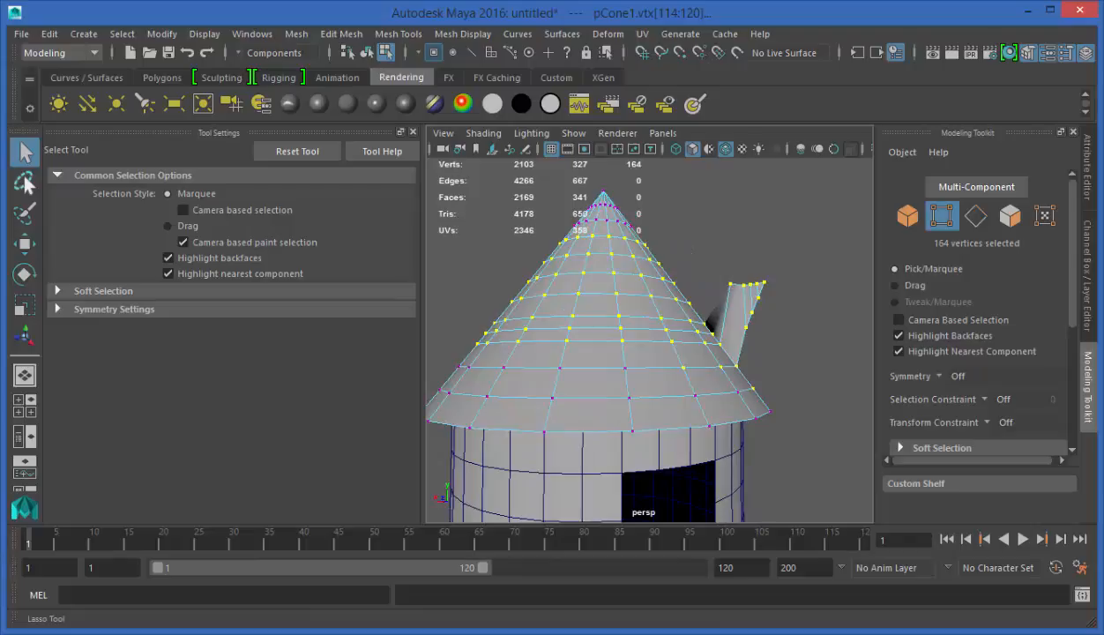
- Use the Lasso Tool to select the vertices at the outer end of the protruding box, undoing and redoing the selection
click(25, 182)
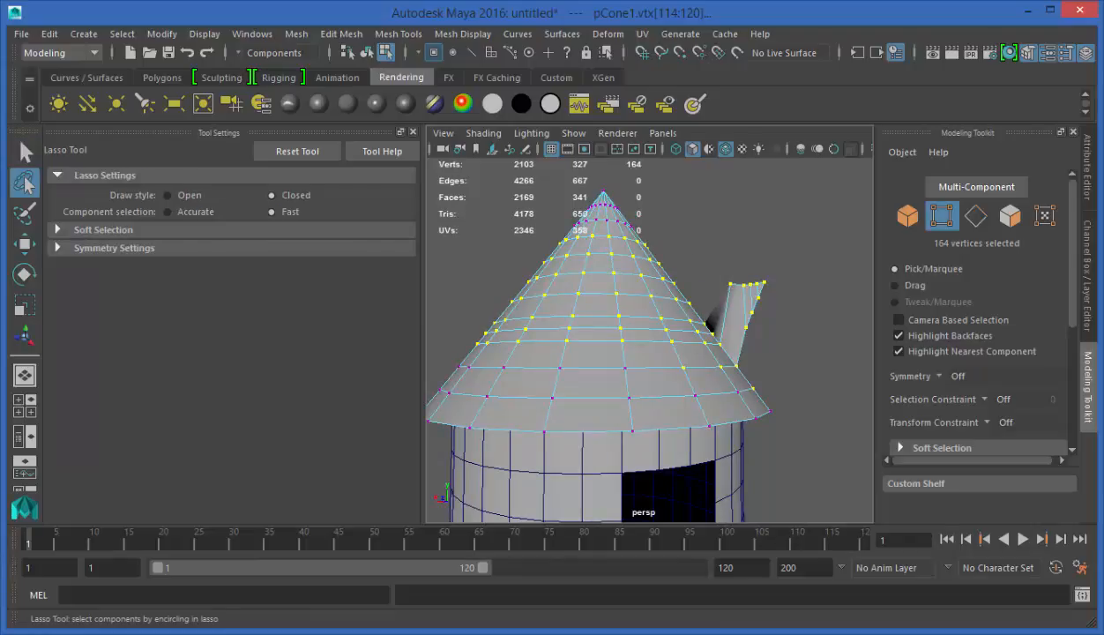
mouse_move(752, 250)
mouse_down()
mouse_move(697, 284)
mouse_move(725, 323)
mouse_move(764, 314)
mouse_move(757, 264)
mouse_move(481, 280)
mouse_move(454, 325)
mouse_up()
alt+drag(556, 290, 732, 322)
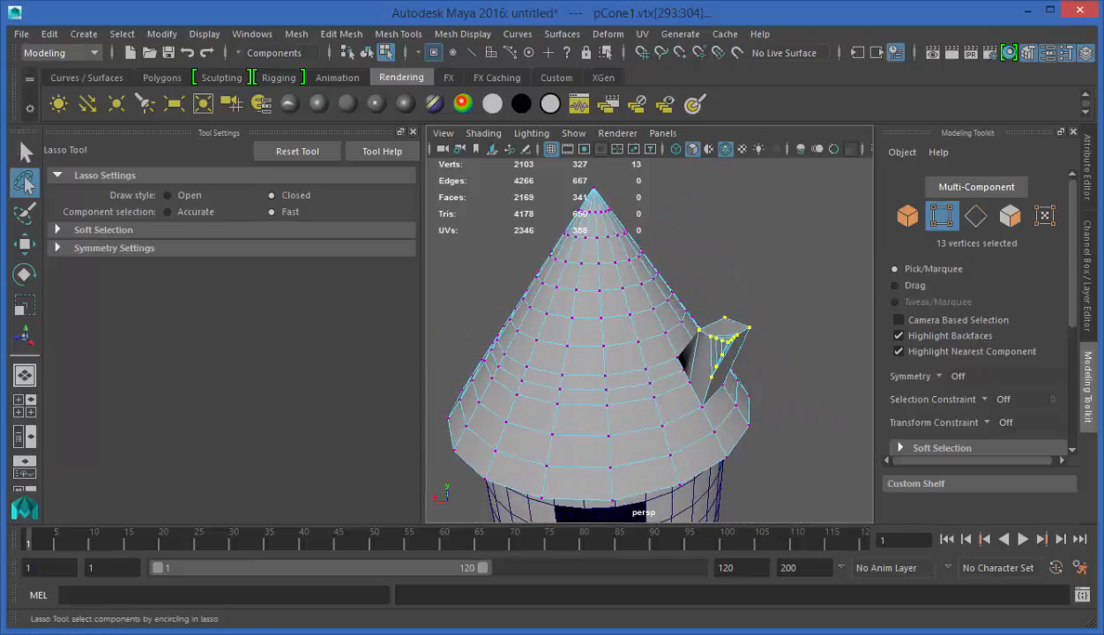
key(ctrl+z)
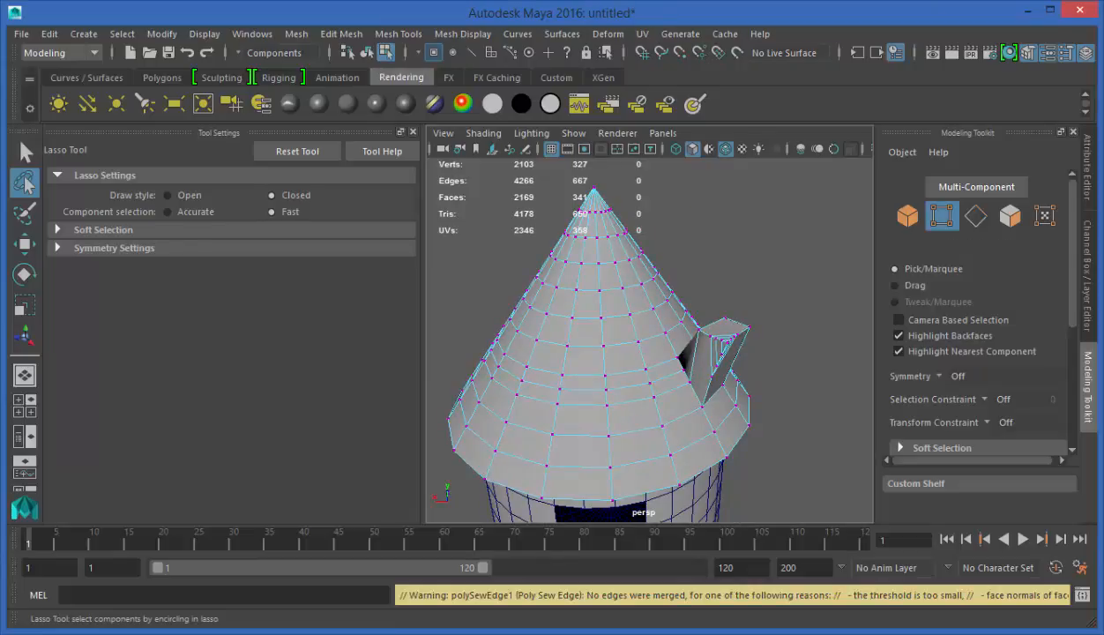
key(shift+z)
- Reactivate the Select Tool and switch the cone roof to face selection mode beside the protruding box
key(f)
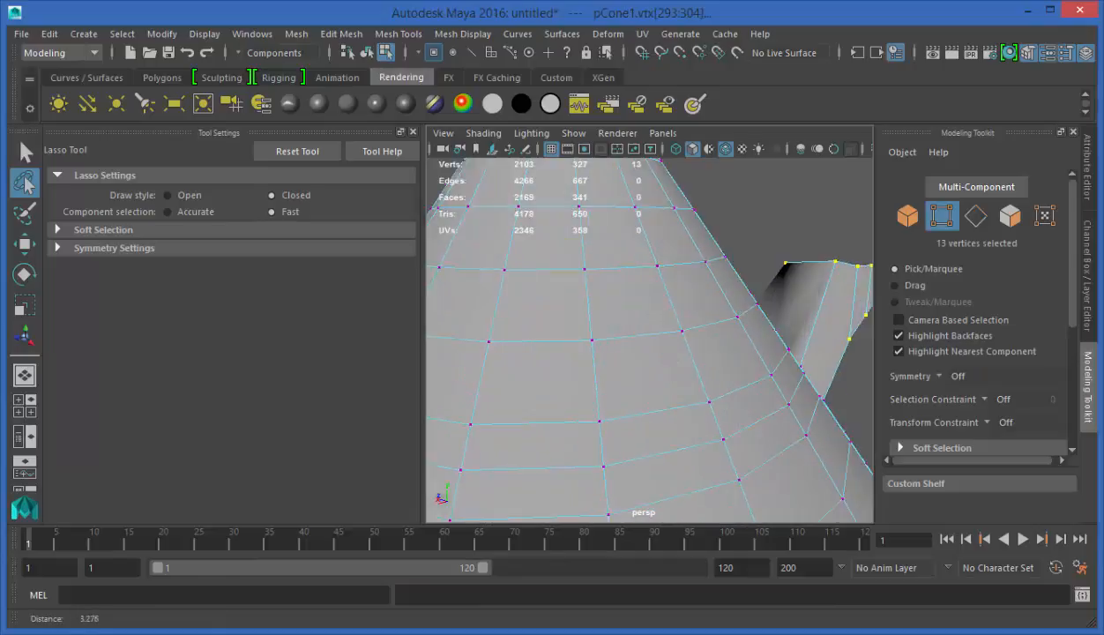
mouse_move(650, 340)
alt+mouse_down()
mouse_move(591, 371)
mouse_move(618, 344)
mouse_move(604, 353)
alt+mouse_up()
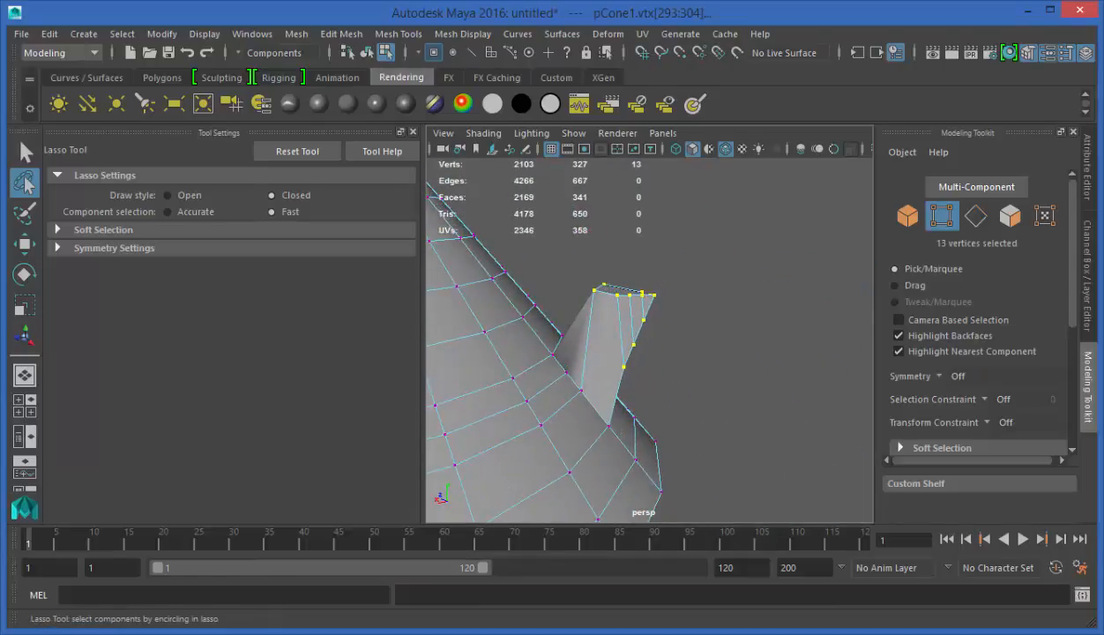
key(q)
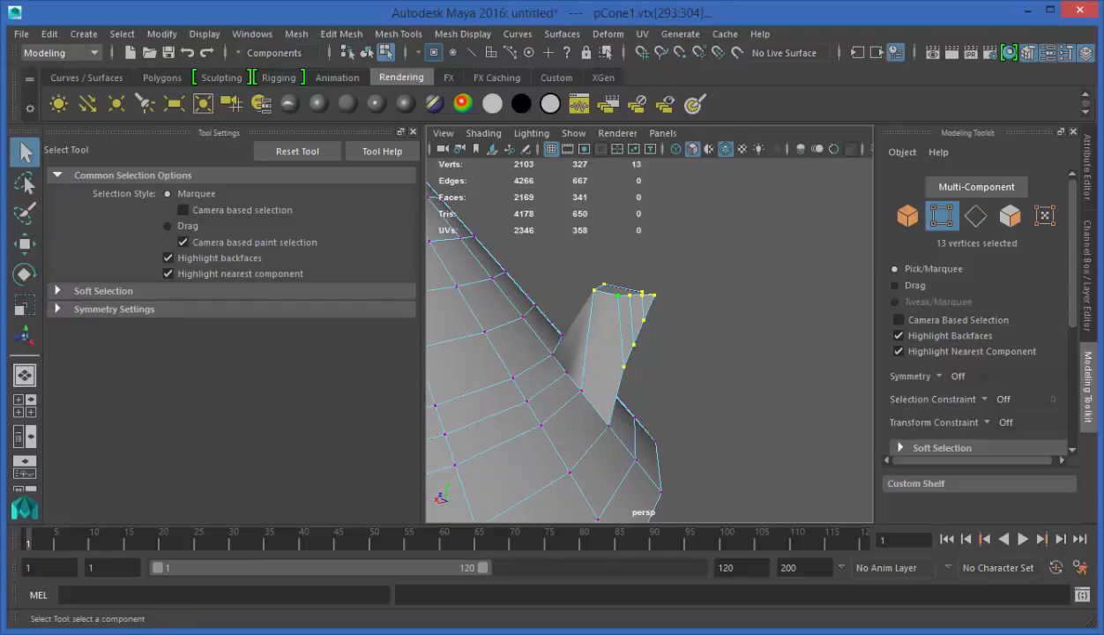
alt+drag(484, 332, 622, 158)
right_click(621, 159)
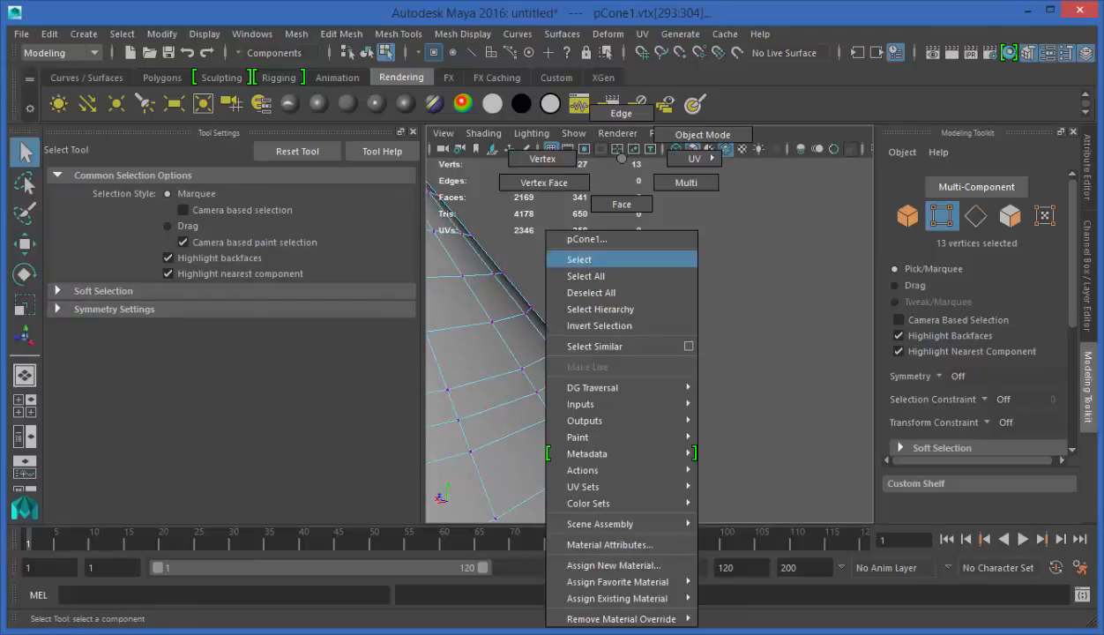
click(622, 203)
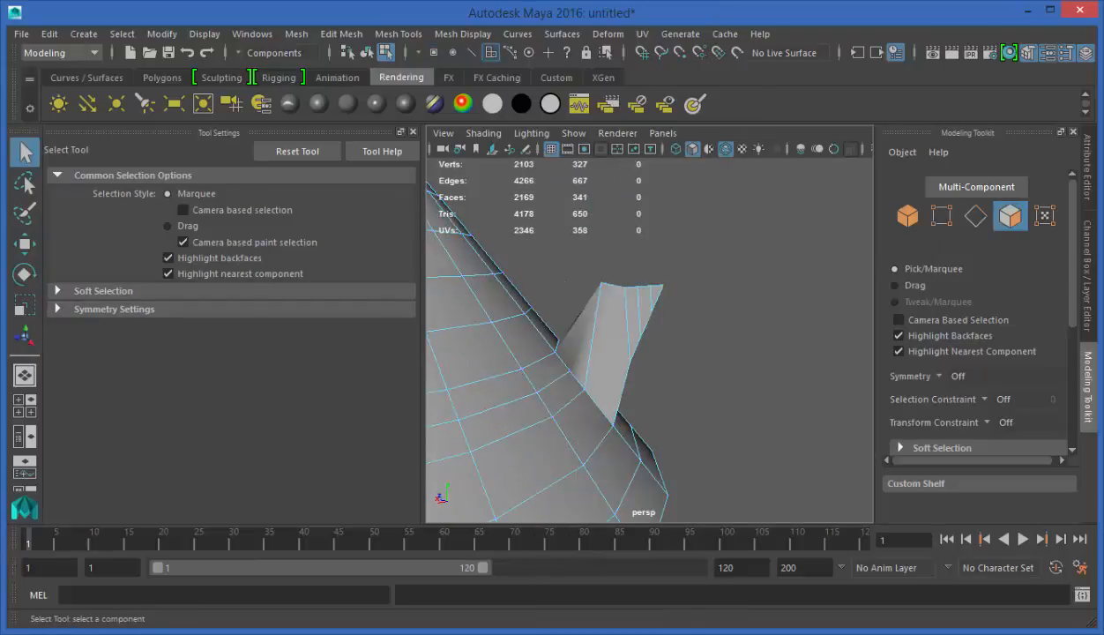
- Delete all faces of the protruding box on the cone roof and close the tool settings
drag(700, 244, 586, 333)
key(Delete)
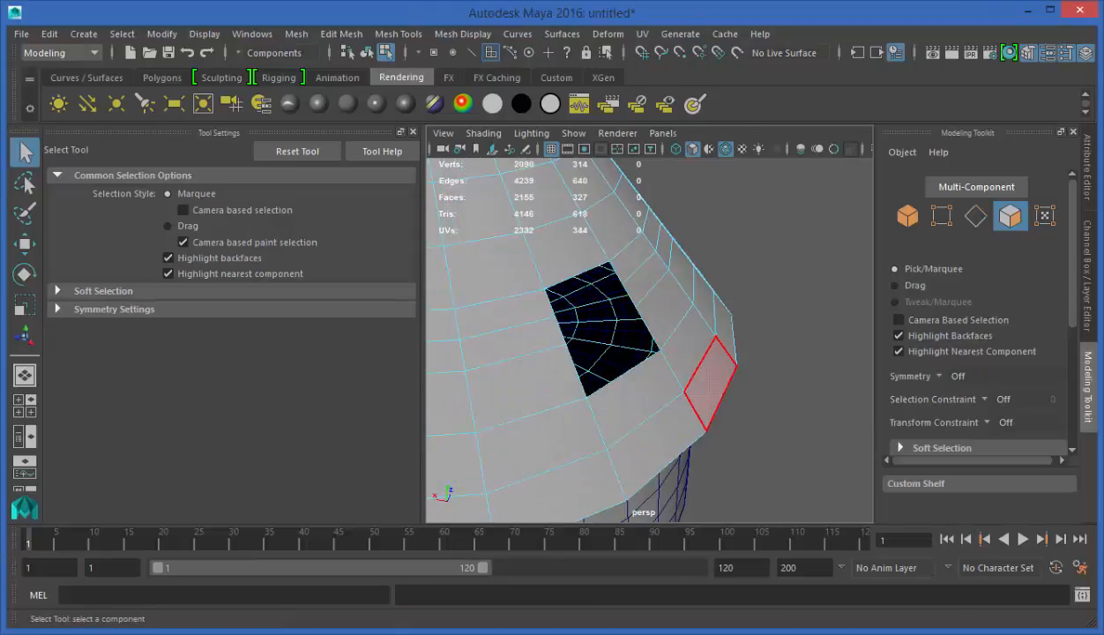
alt+drag(680, 353, 640, 331)
click(413, 131)
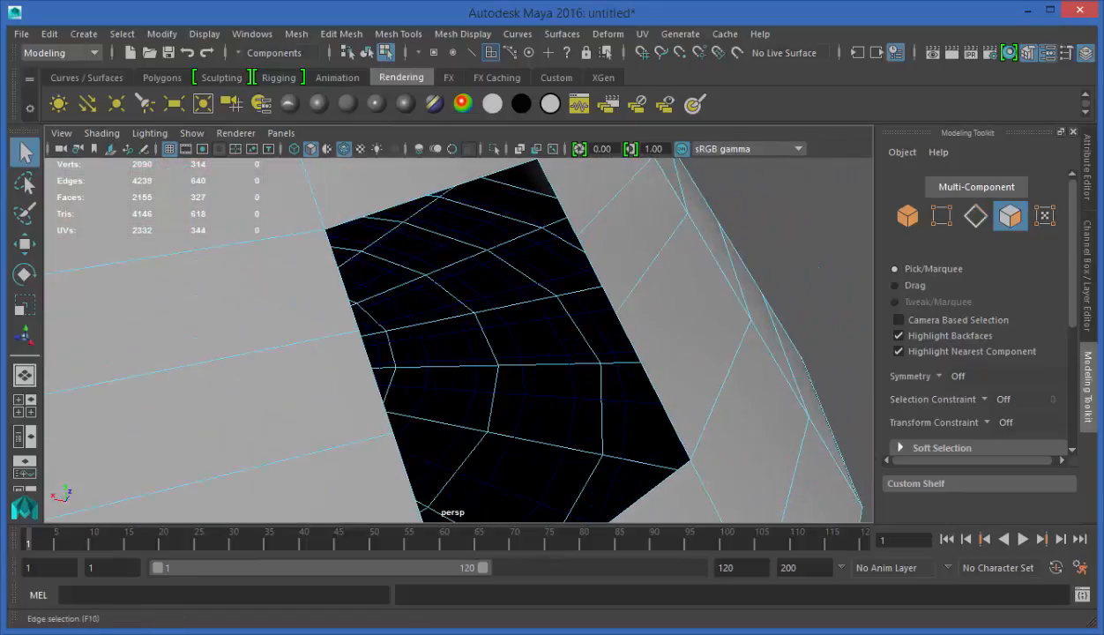
- Switch to edge mode and select the two opposite side edges at the upper end of the hole, undoing a wrong pick
key(F10)
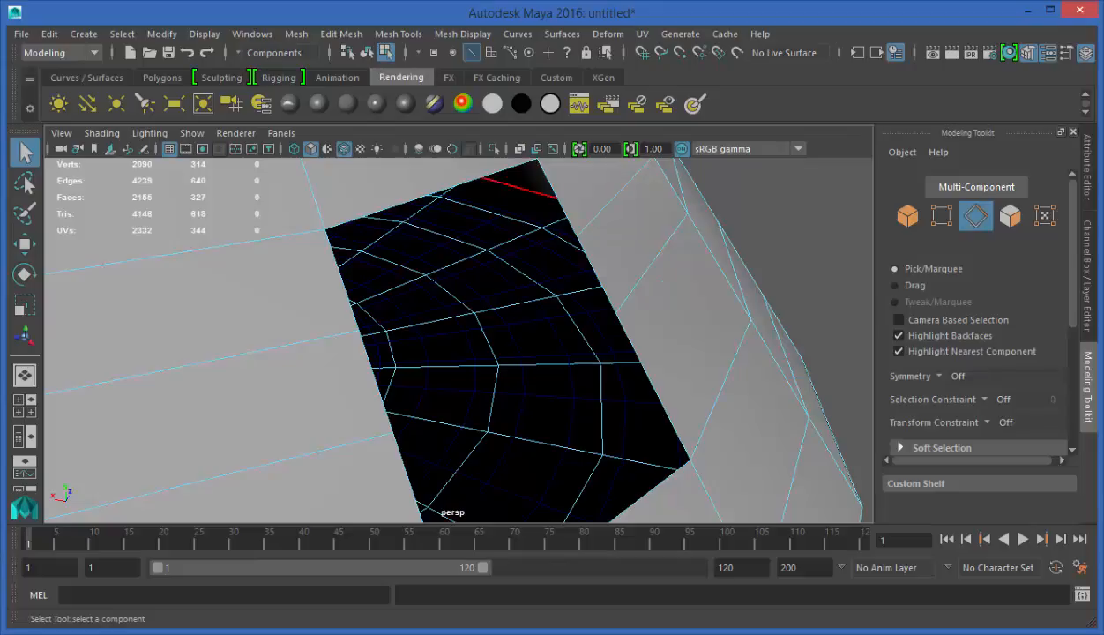
click(557, 198)
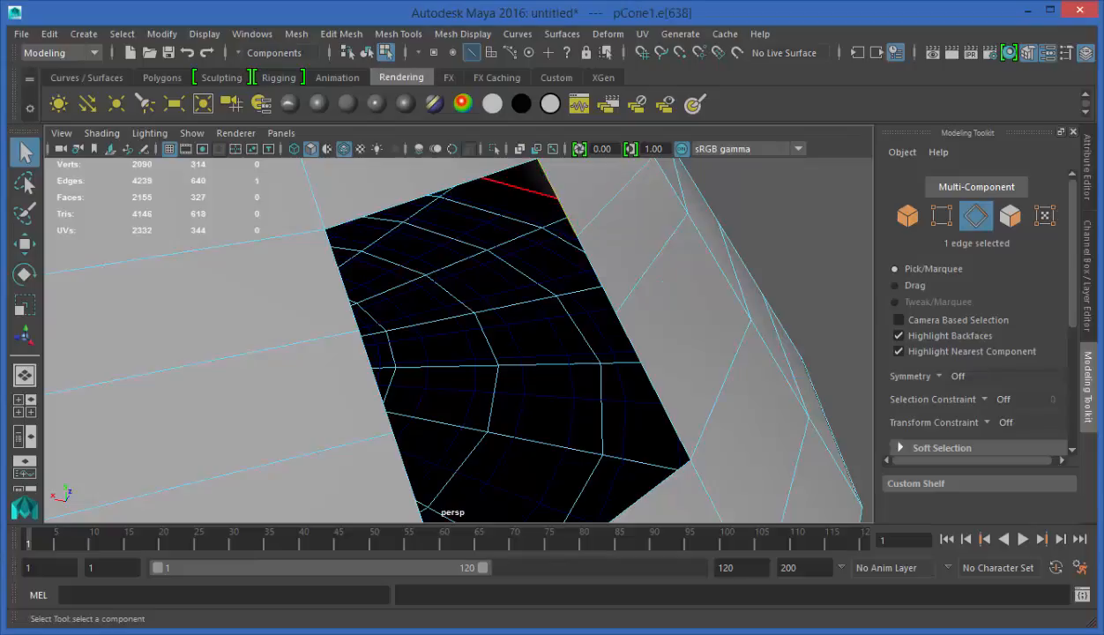
shift+click(346, 250)
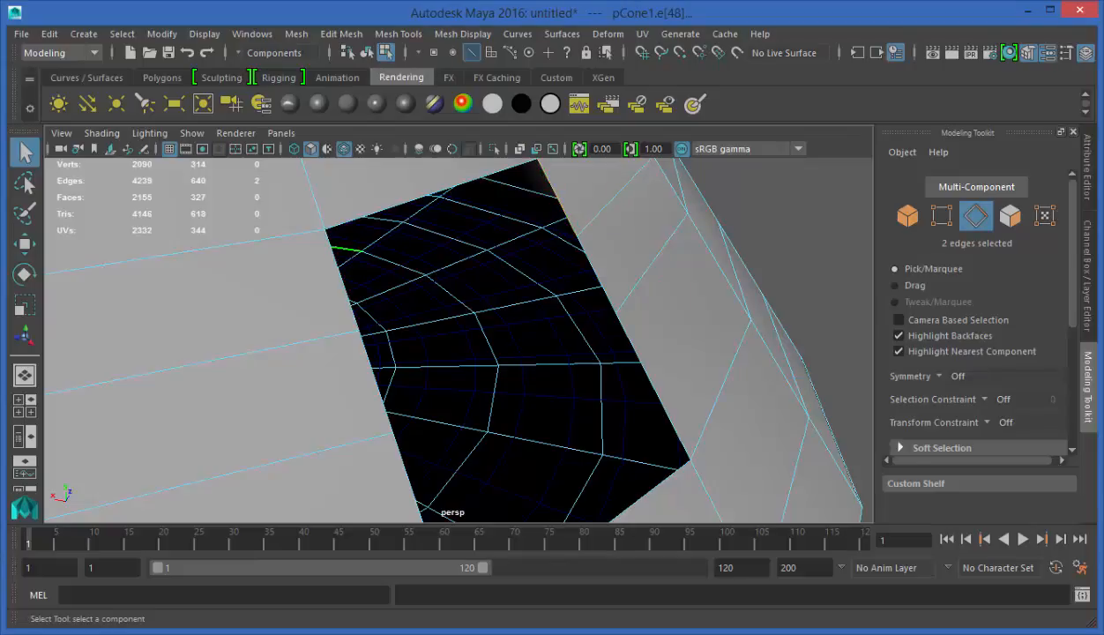
key(ctrl+z)
click(350, 259)
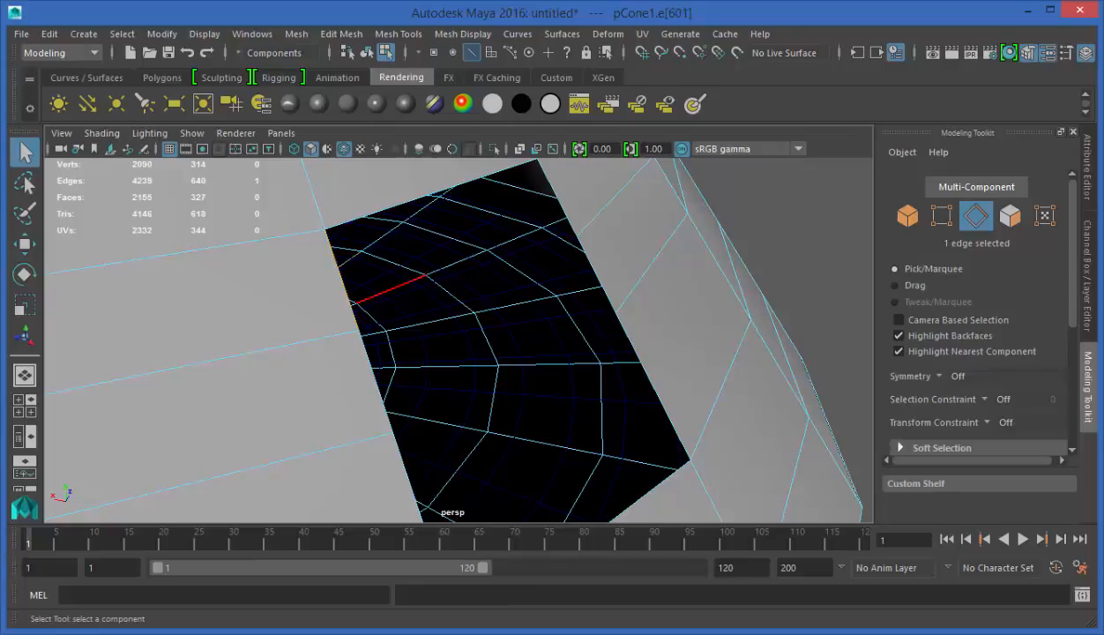
shift+click(554, 210)
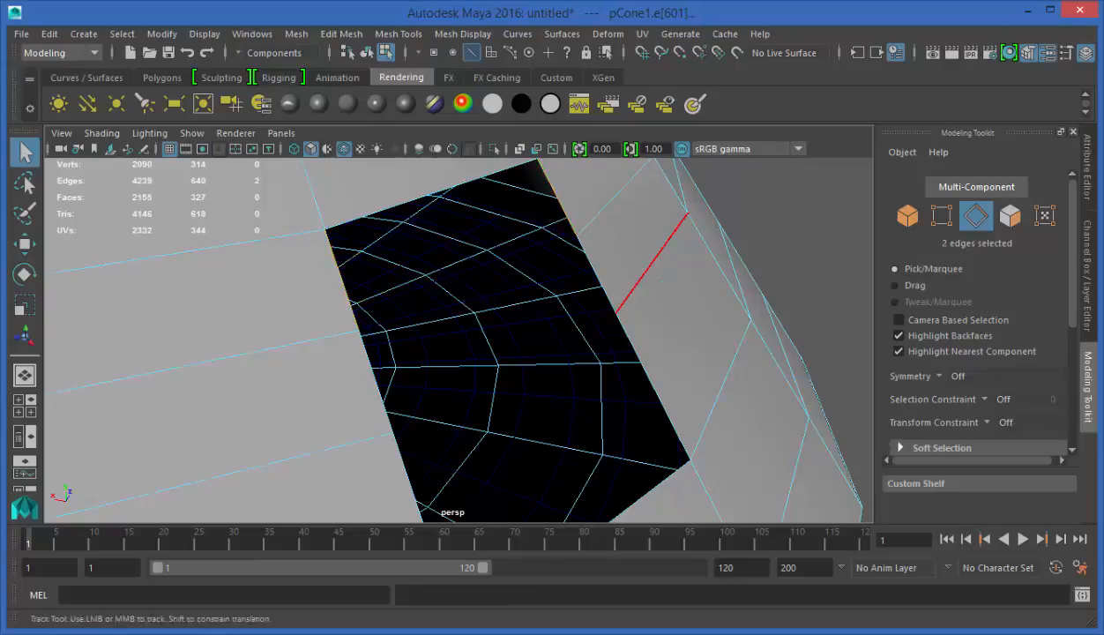
- Bridge the two selected side edges across the upper part of the hole in the cone roof
alt+drag(459, 340, 697, 363)
scroll(459, 340, up, 2)
alt+middle_drag(459, 340, 574, 372)
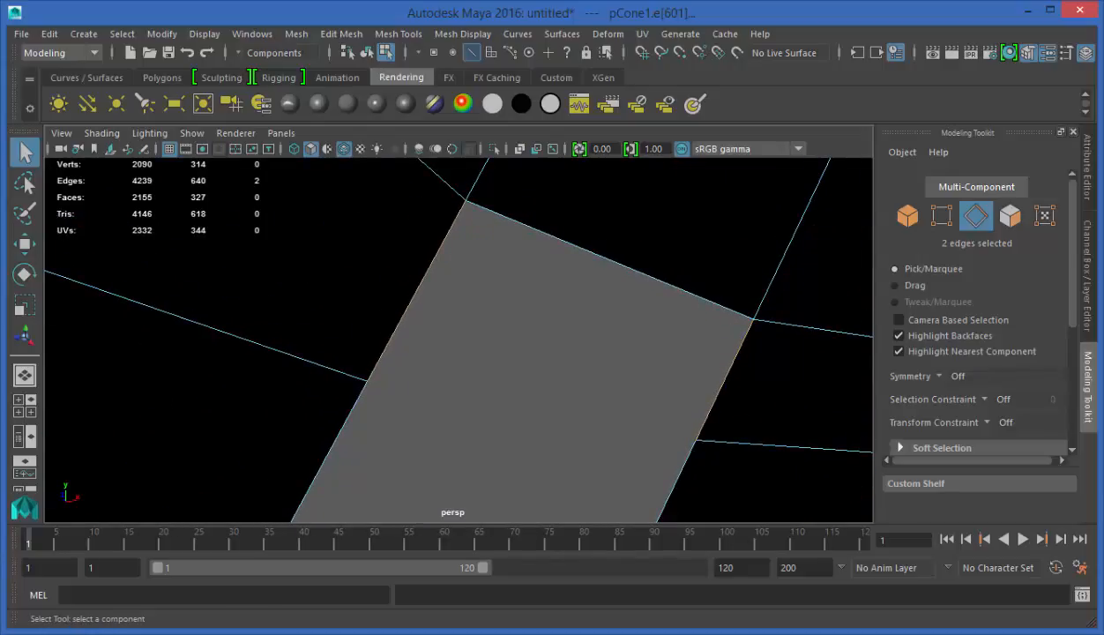
scroll(971, 304, down, 5)
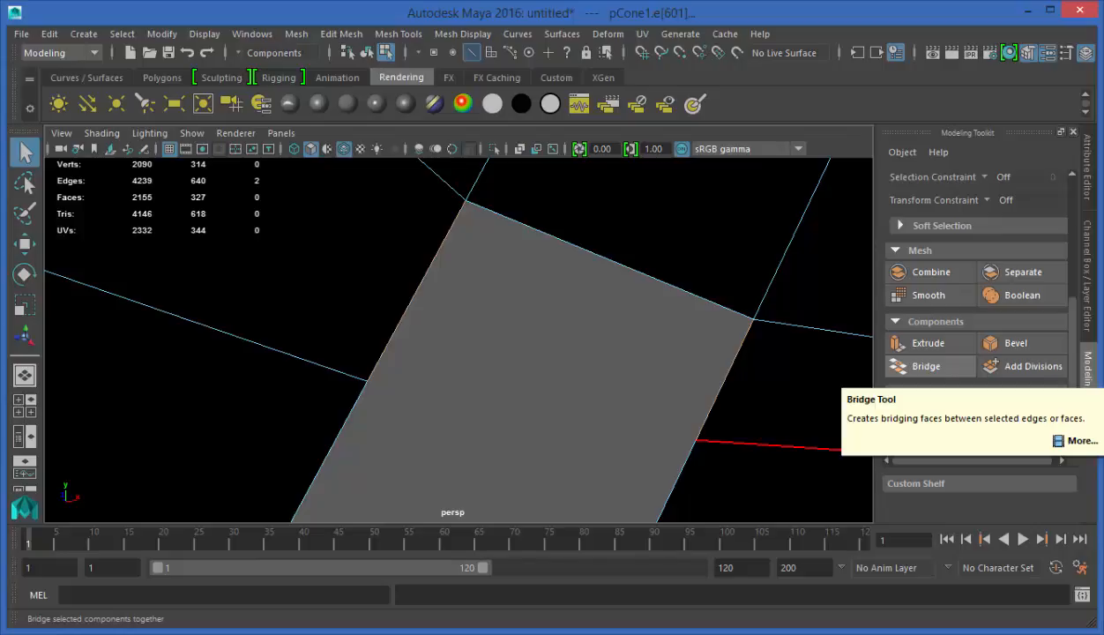
click(927, 366)
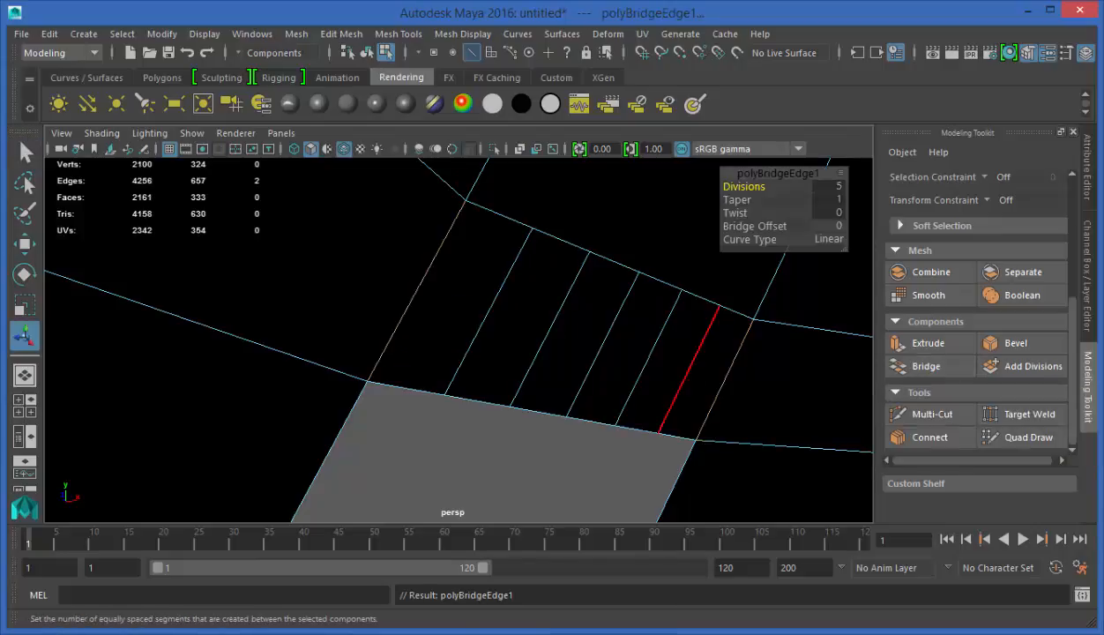
- Set the new bridge's divisions to 0
alt+drag(693, 371, 582, 370)
scroll(582, 371, down, 3)
alt+middle_drag(582, 371, 635, 334)
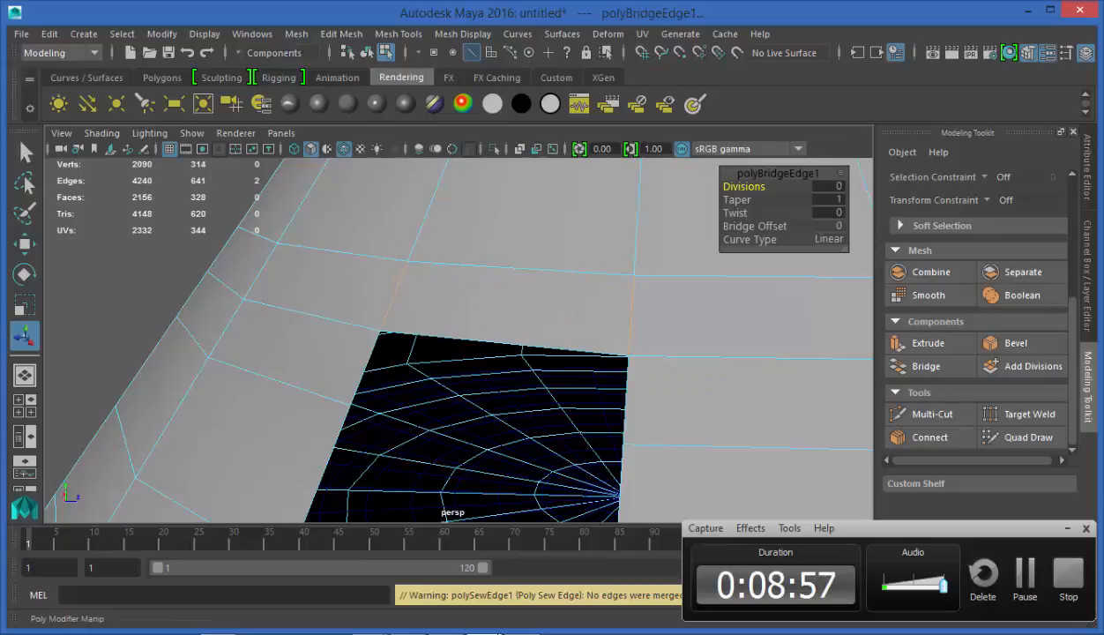
middle_drag(635, 334, 617, 334)
- Try 4 divisions on the bridge and experiment with its taper and twist, undoing the taper and twist changes
middle_drag(743, 186, 819, 186)
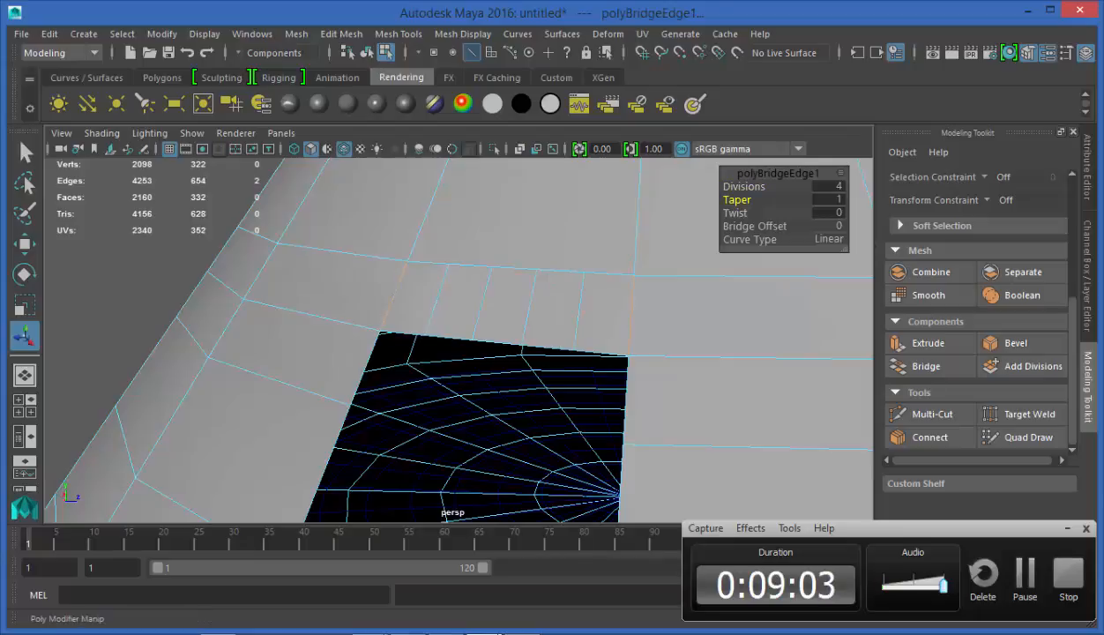
middle_drag(737, 199, 776, 212)
key(ctrl+z)
key(ctrl+z)
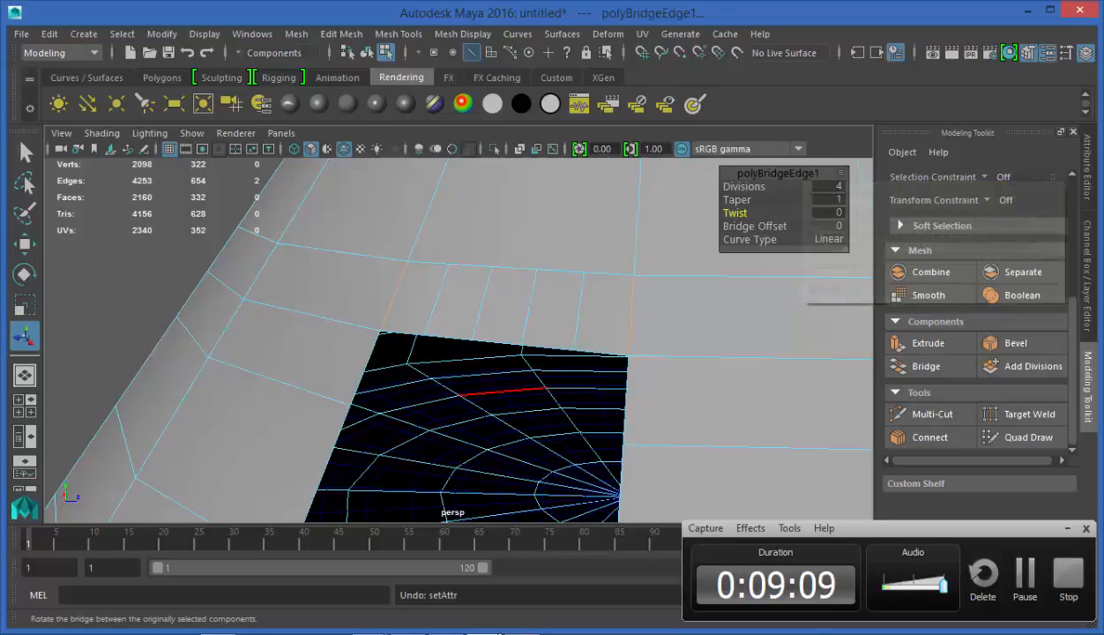
- Return the upper bridge's divisions to 0
alt+drag(478, 402, 529, 362)
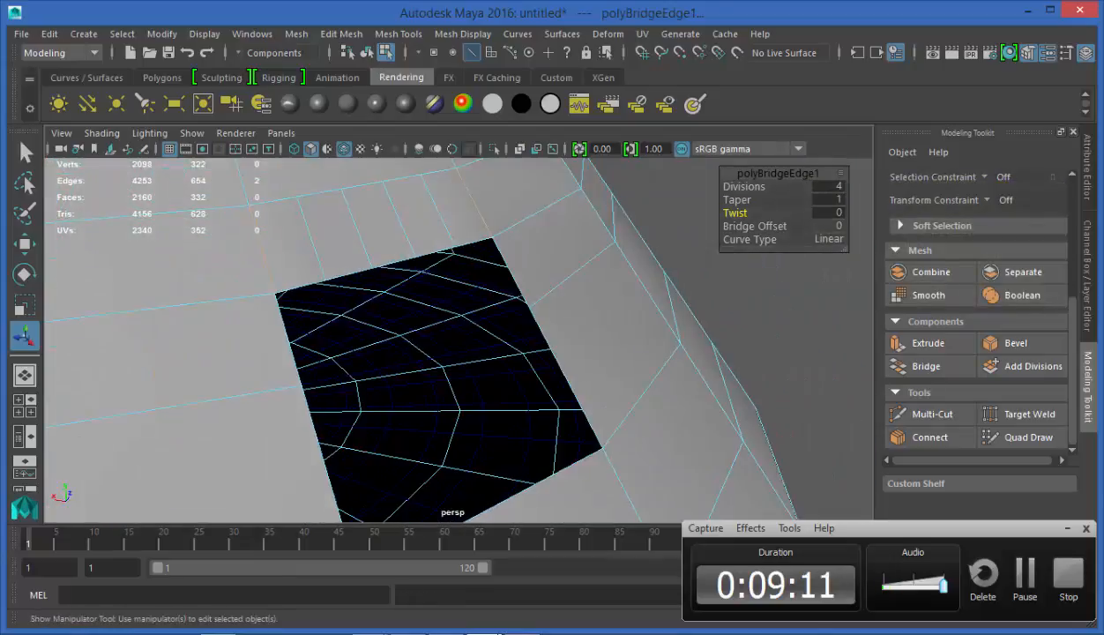
alt+right_drag(529, 362, 477, 362)
alt+middle_drag(547, 335, 596, 339)
drag(743, 186, 706, 186)
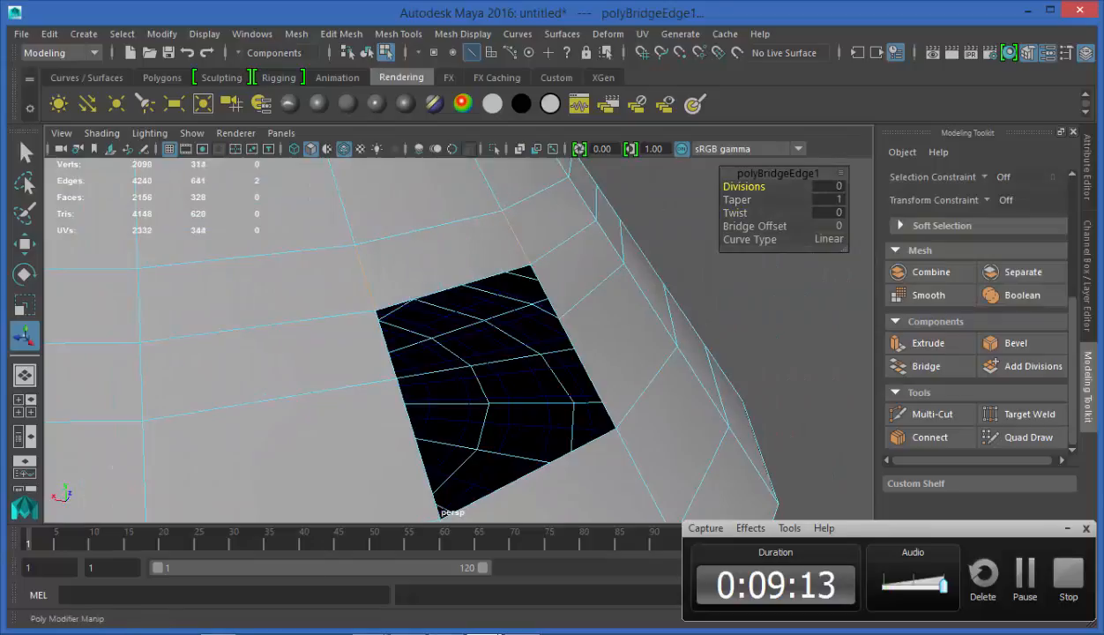
- Select the four border edges along the two opposite sides of the remaining hole, two edges per side
alt+drag(551, 286, 463, 300)
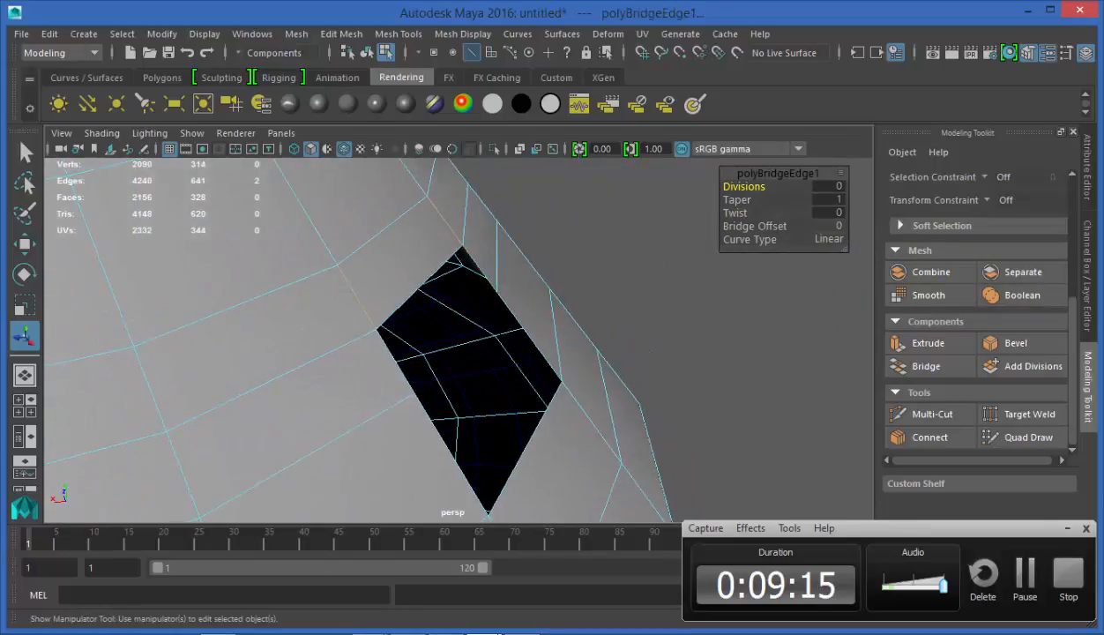
click(395, 361)
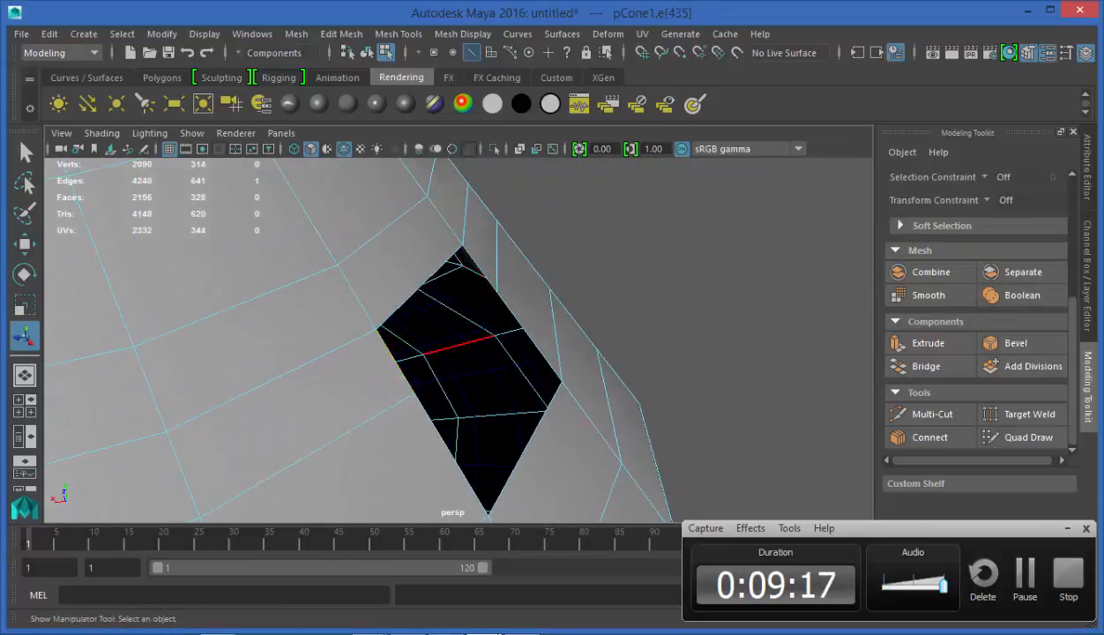
shift+click(478, 266)
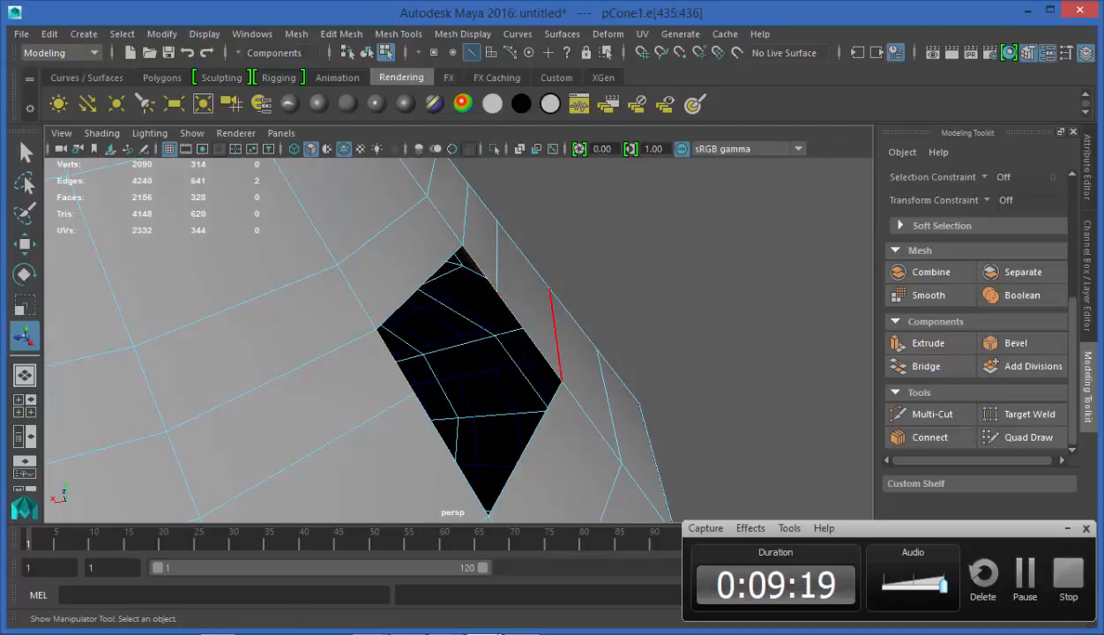
alt+drag(600, 362, 560, 382)
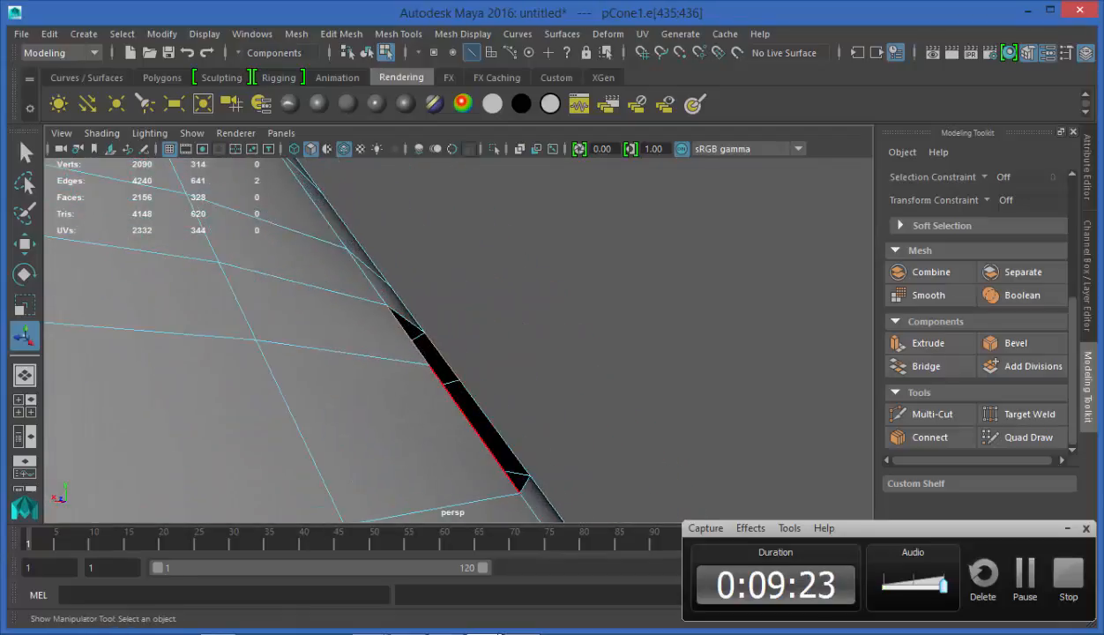
shift+click(480, 432)
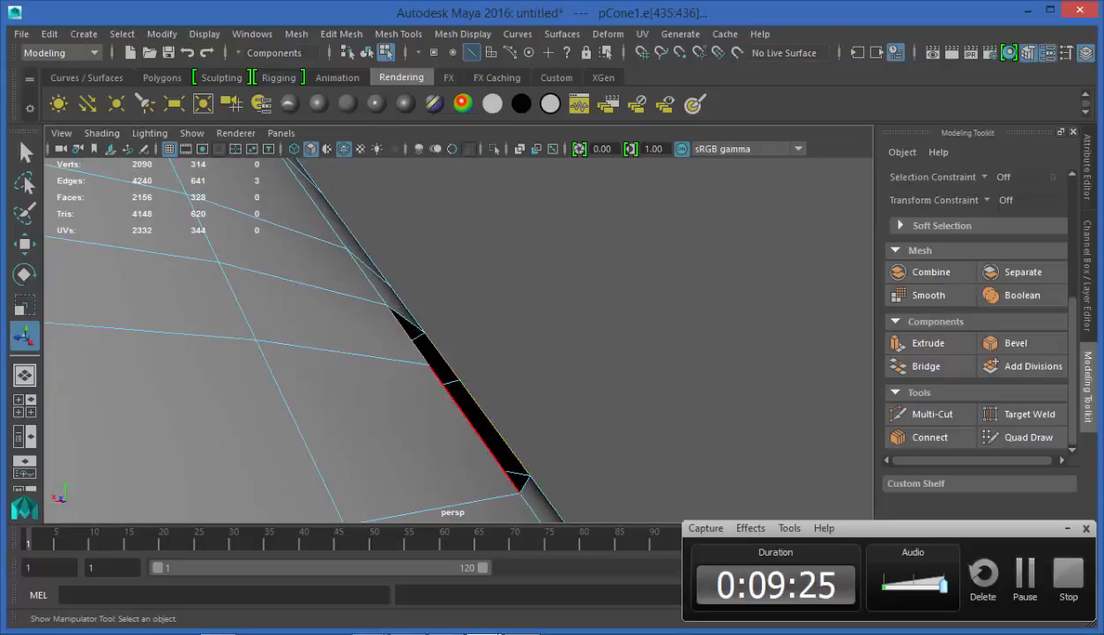
shift+click(481, 428)
- Bridge the four selected border edges to close the remaining hole in the cone roof
alt+drag(481, 414, 643, 401)
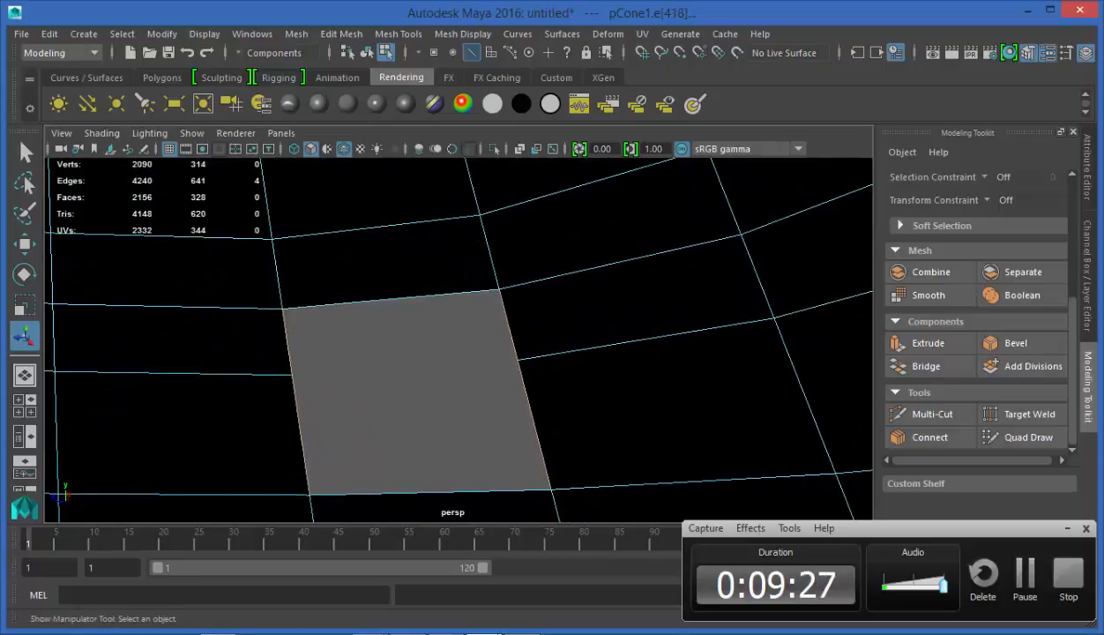
alt+middle_drag(494, 384, 558, 344)
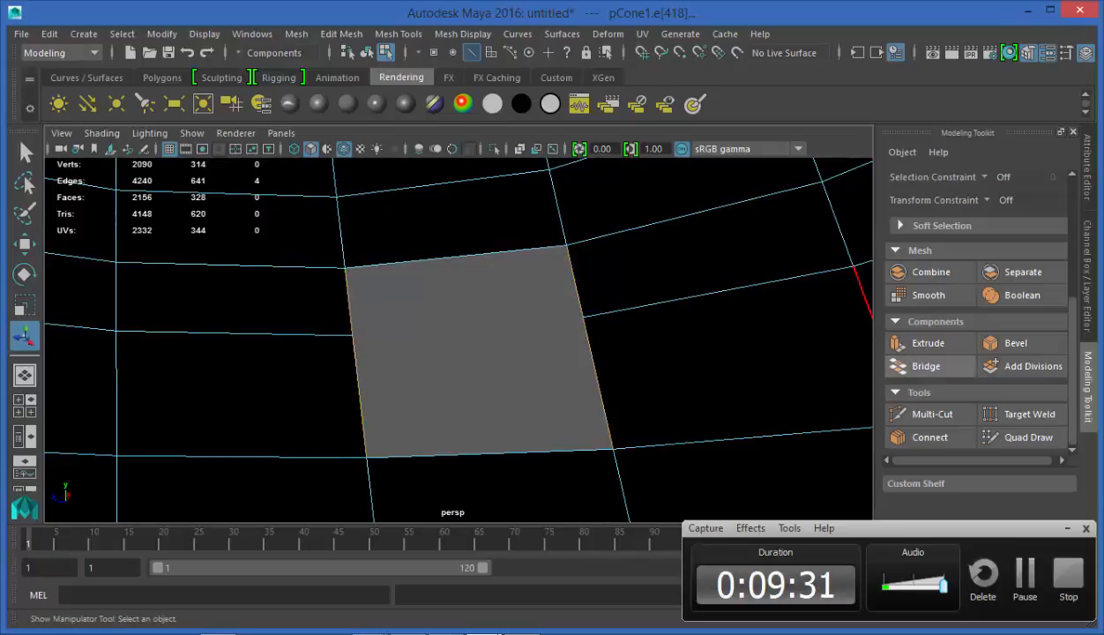
click(926, 366)
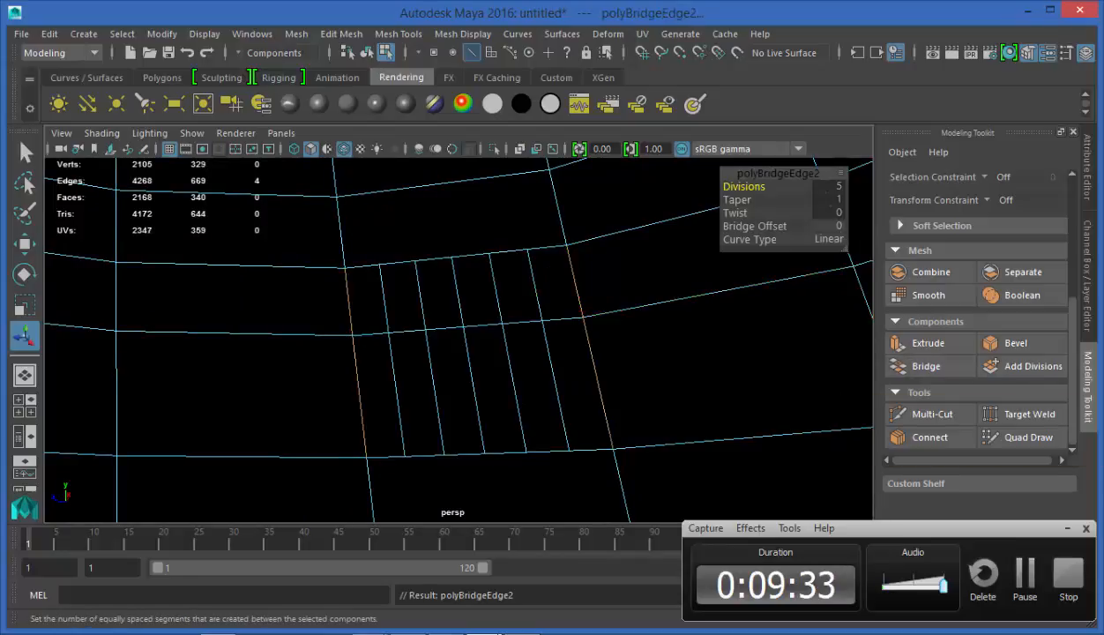
- Set the second bridge's divisions to 0 and reactivate the Select Tool
middle_drag(744, 186, 697, 186)
alt+drag(573, 281, 423, 291)
alt+drag(332, 315, 530, 339)
alt+right_drag(608, 353, 538, 370)
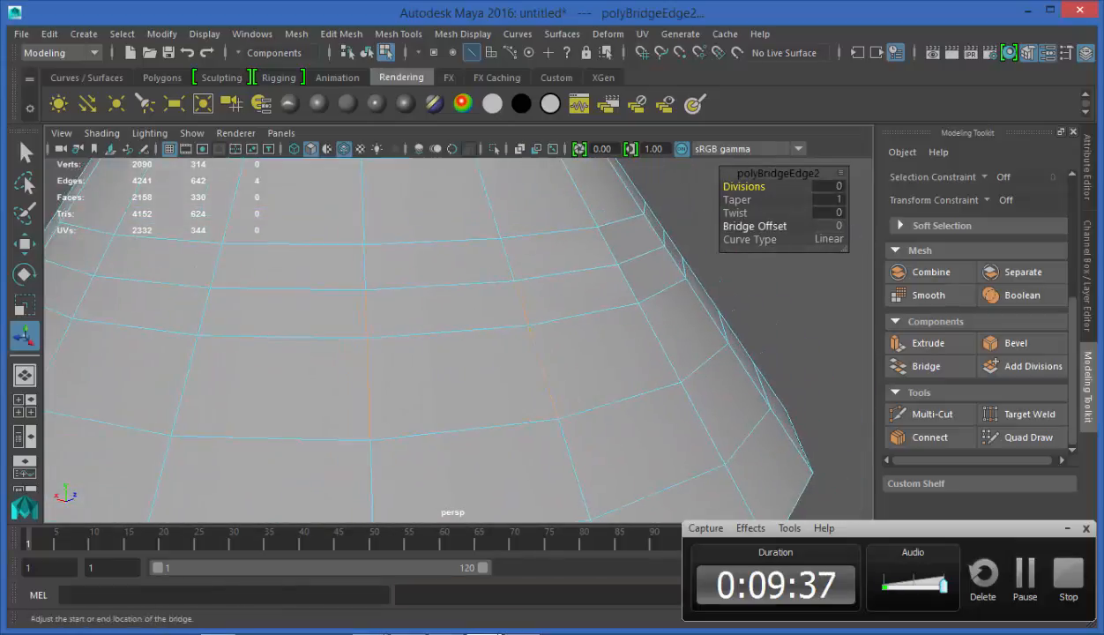
key(q)
scroll(547, 380, down, 3)
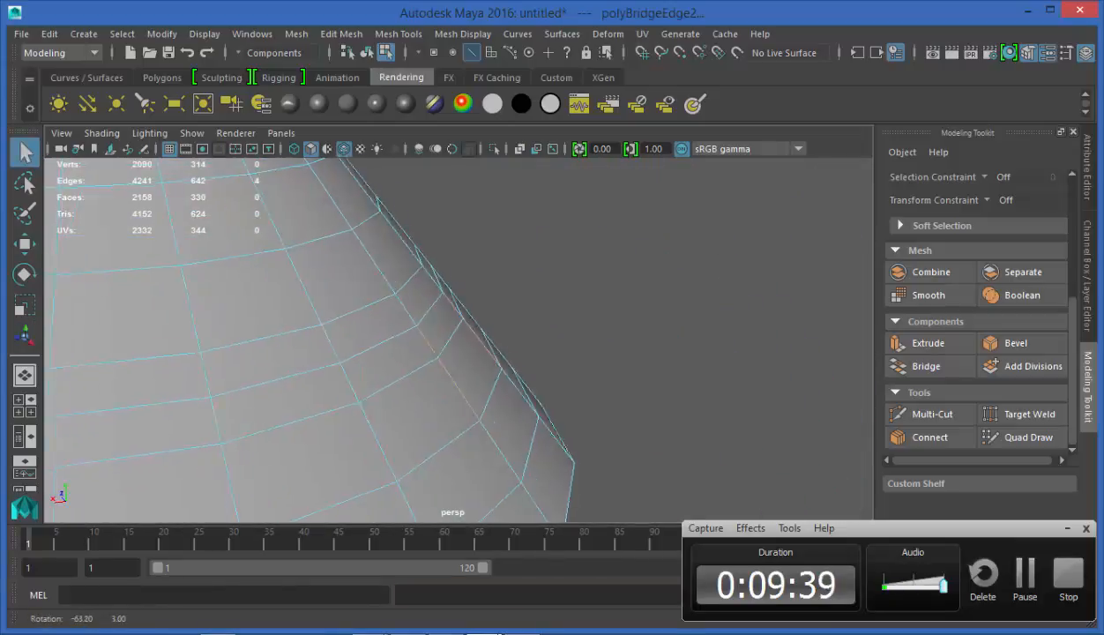